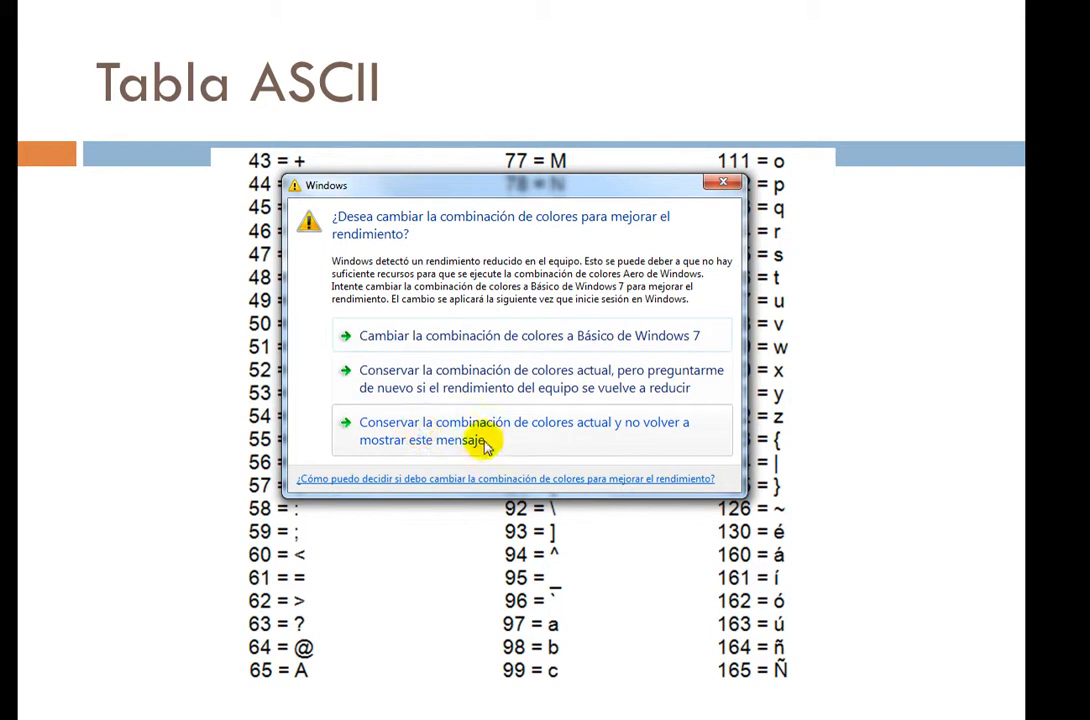
Keep the current Windows colour scheme without showing the message again and advance the slide show to "Unidades de medida".
click(458, 443)
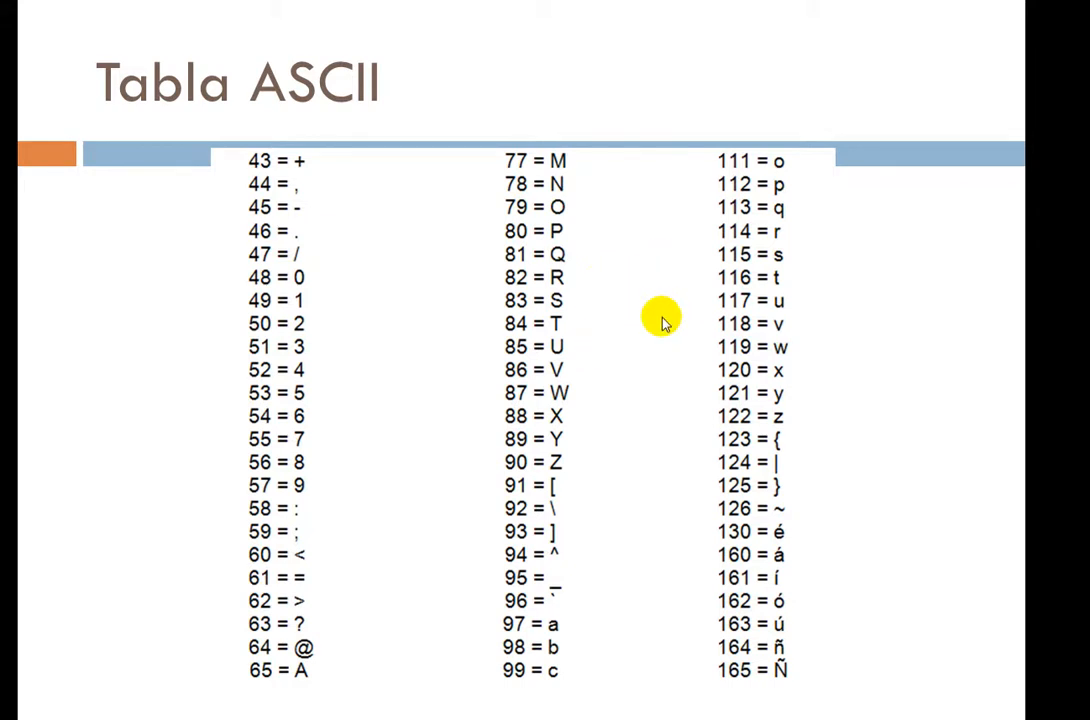
click(654, 286)
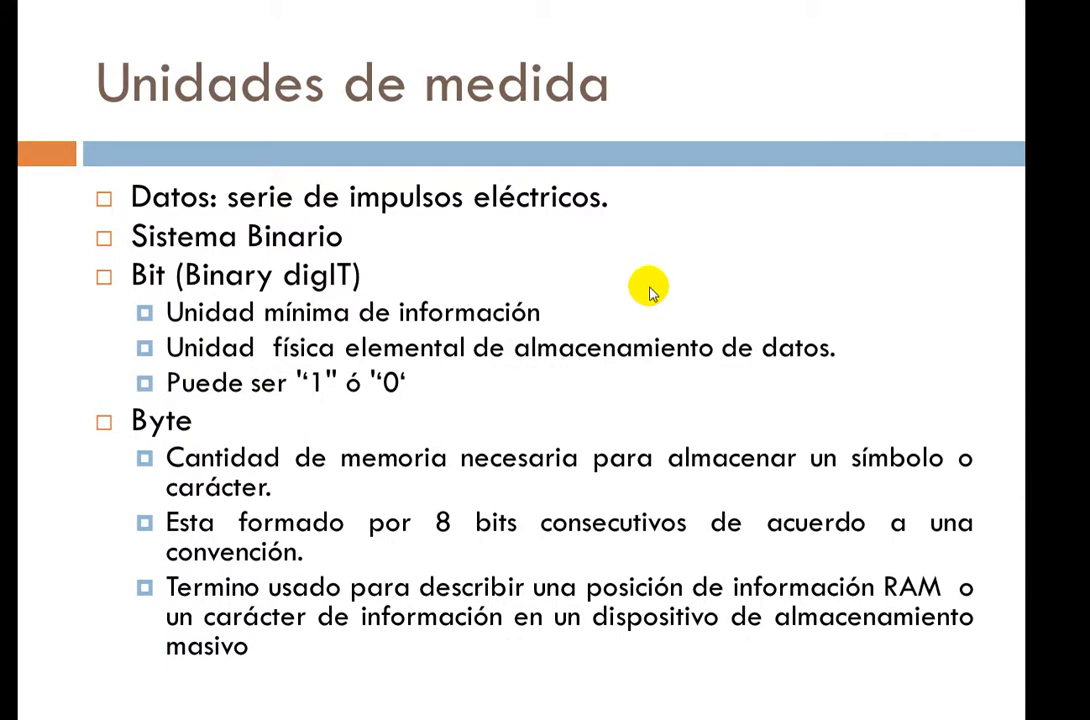
End the slide show, dismiss the Windows performance notification and stop the Camtasia recording.
key(Escape)
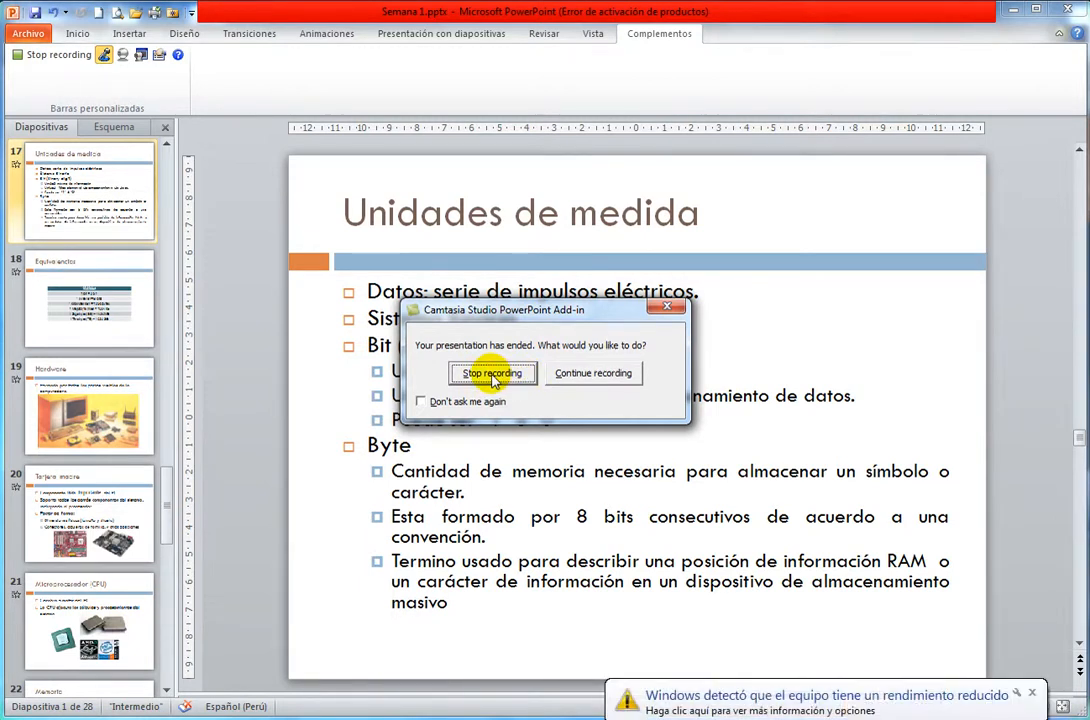
click(1031, 692)
click(503, 322)
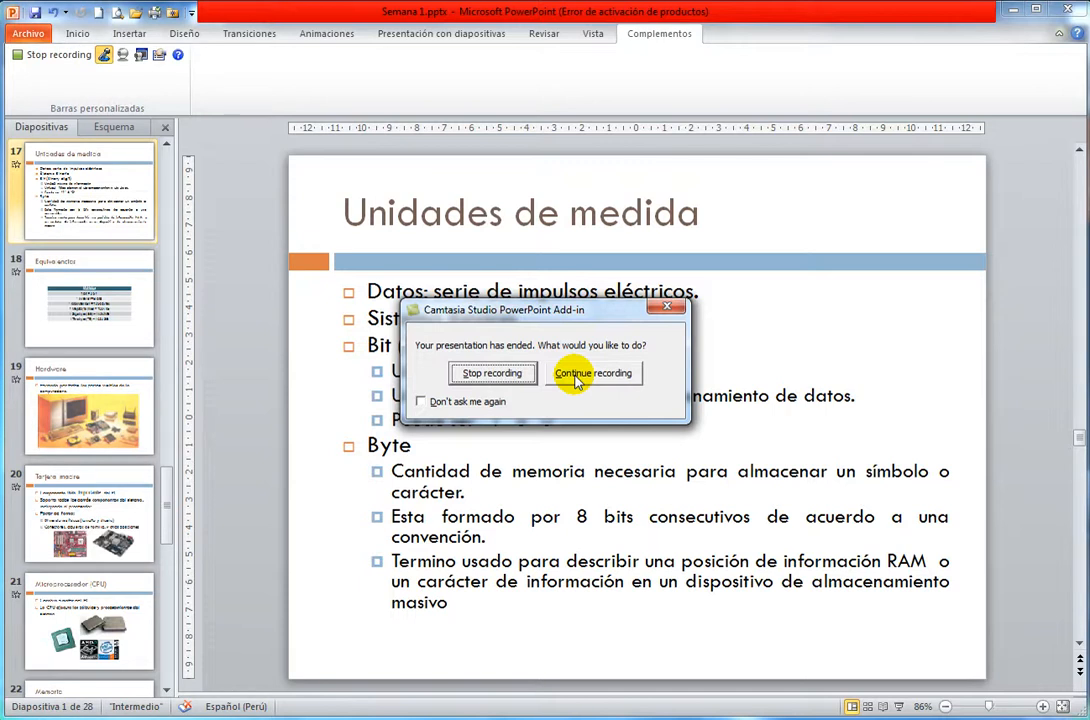
click(500, 378)
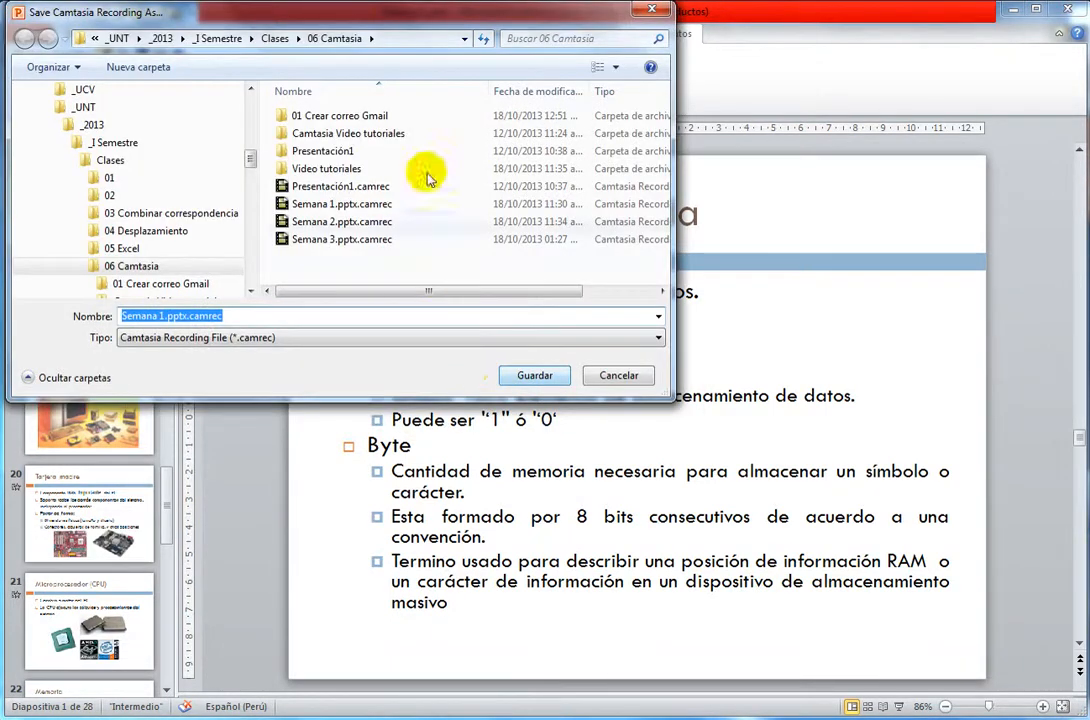
Save the Camtasia recording in the 06 Camtasia folder as "Video en PowerPoint".
drag(403, 23, 590, 140)
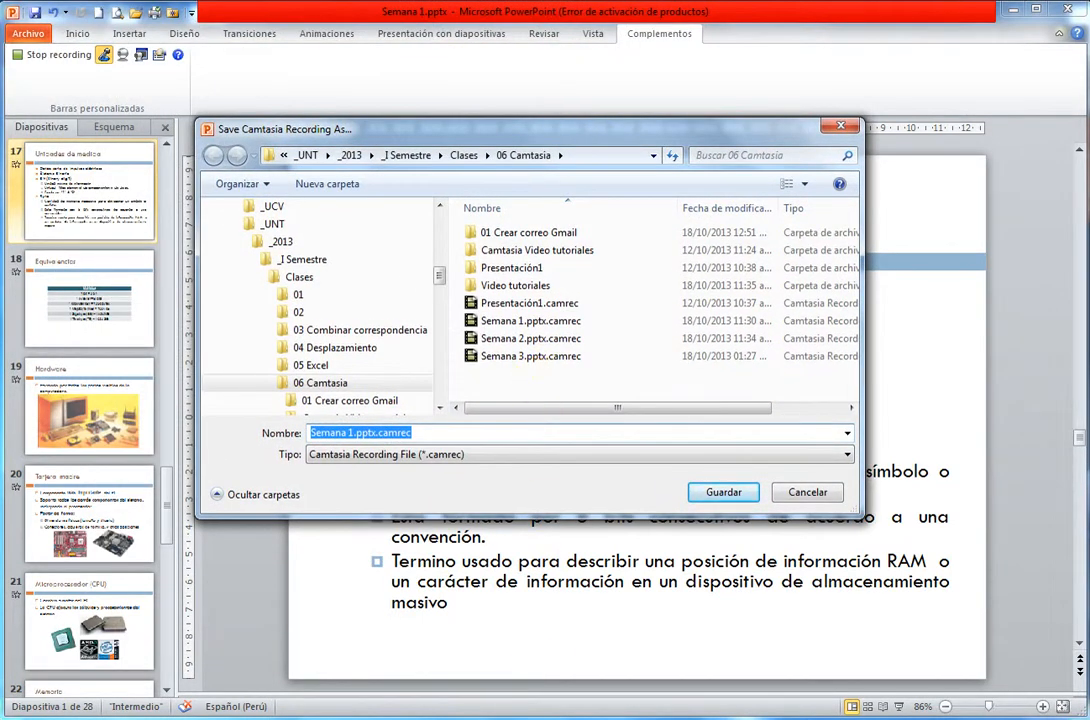
click(525, 718)
click(525, 718)
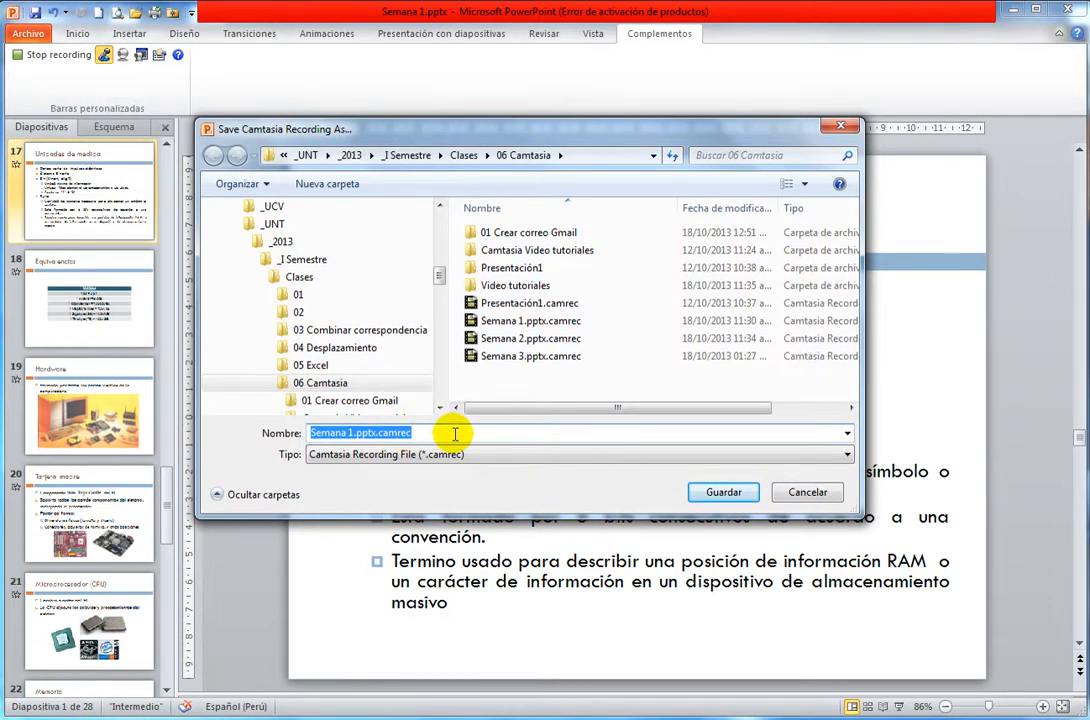
text(Video)
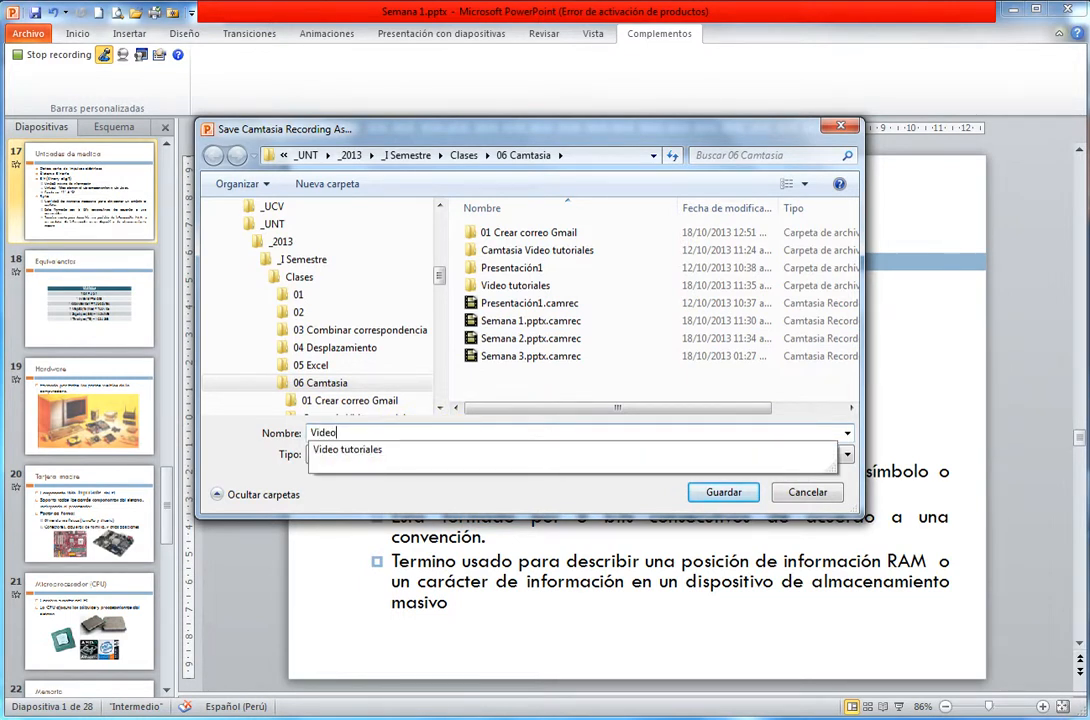
text( en )
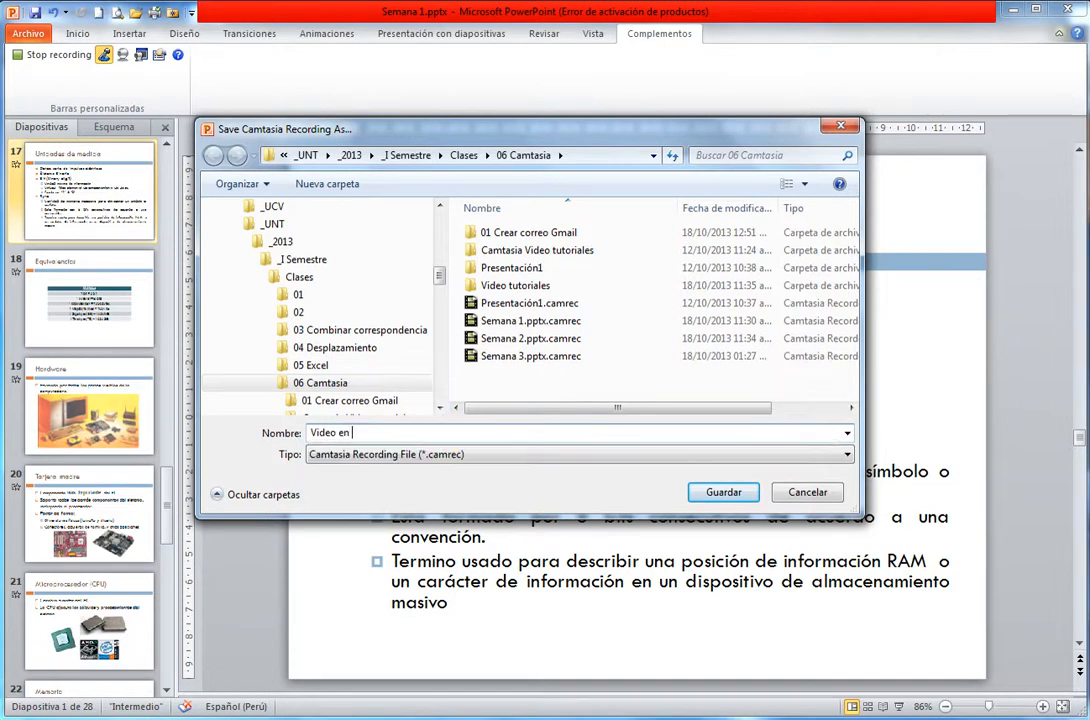
text(PowerPoint)
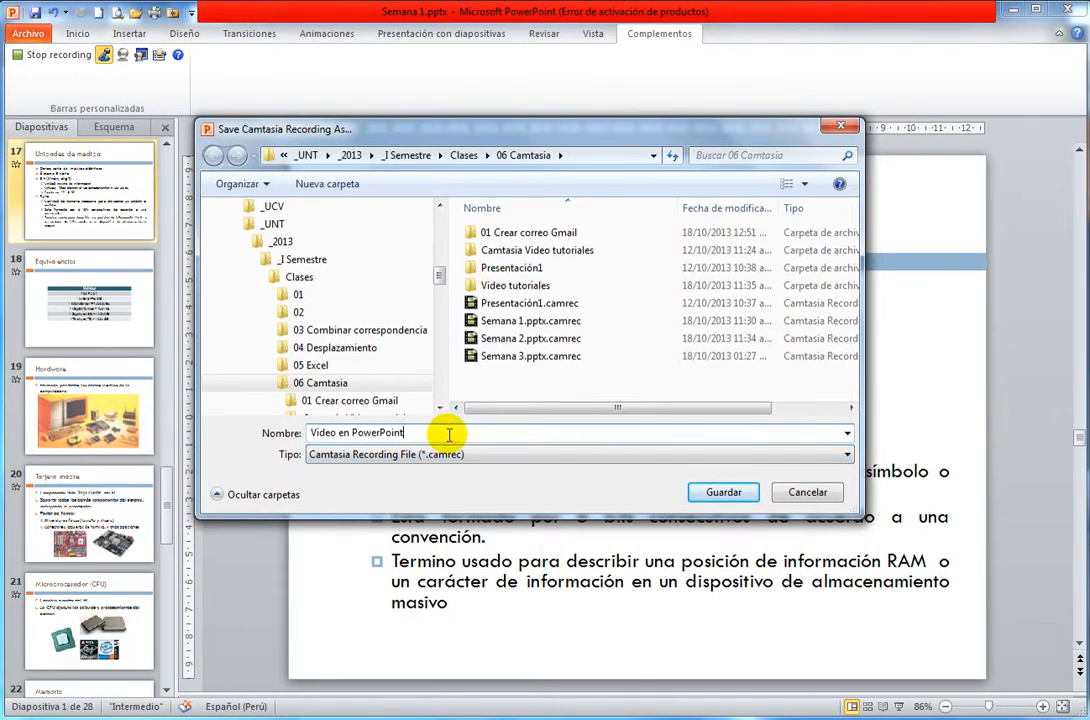
key(Tab)
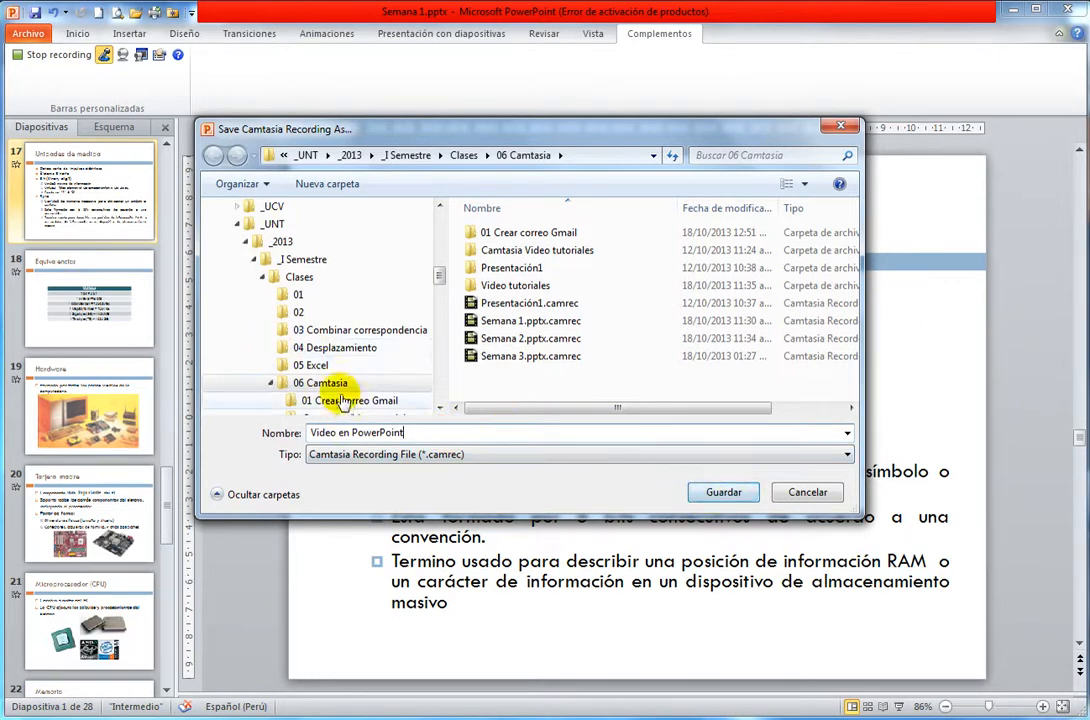
click(724, 496)
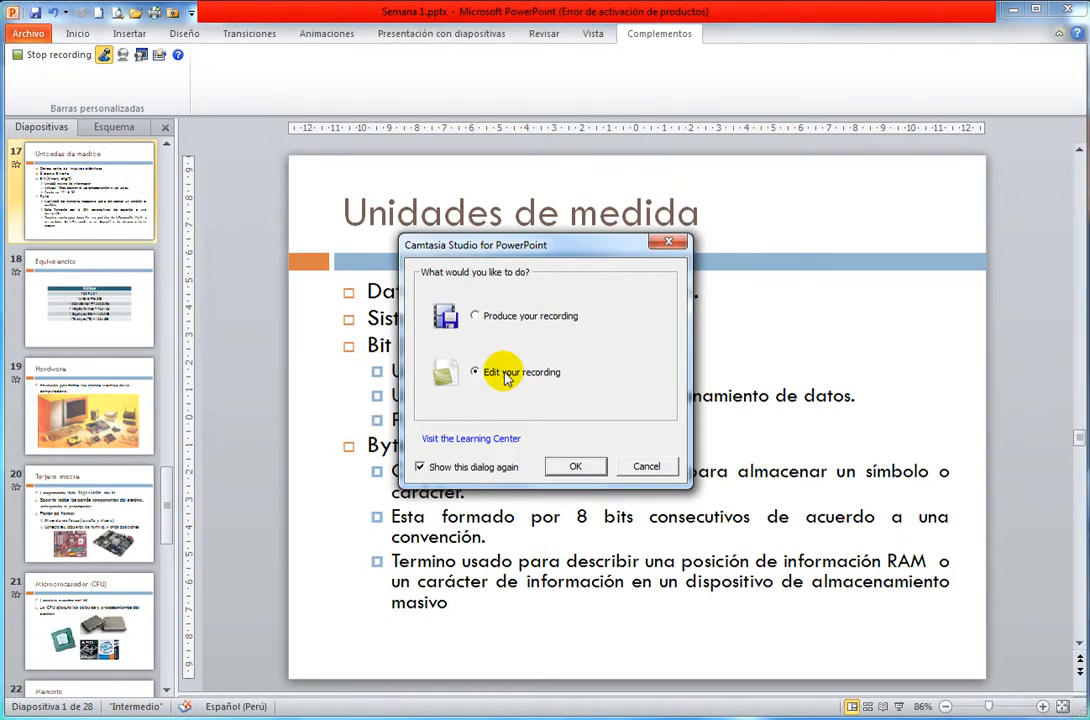
Open the saved recording for editing in Camtasia Studio with editing dimensions of 640 x 360.
click(577, 469)
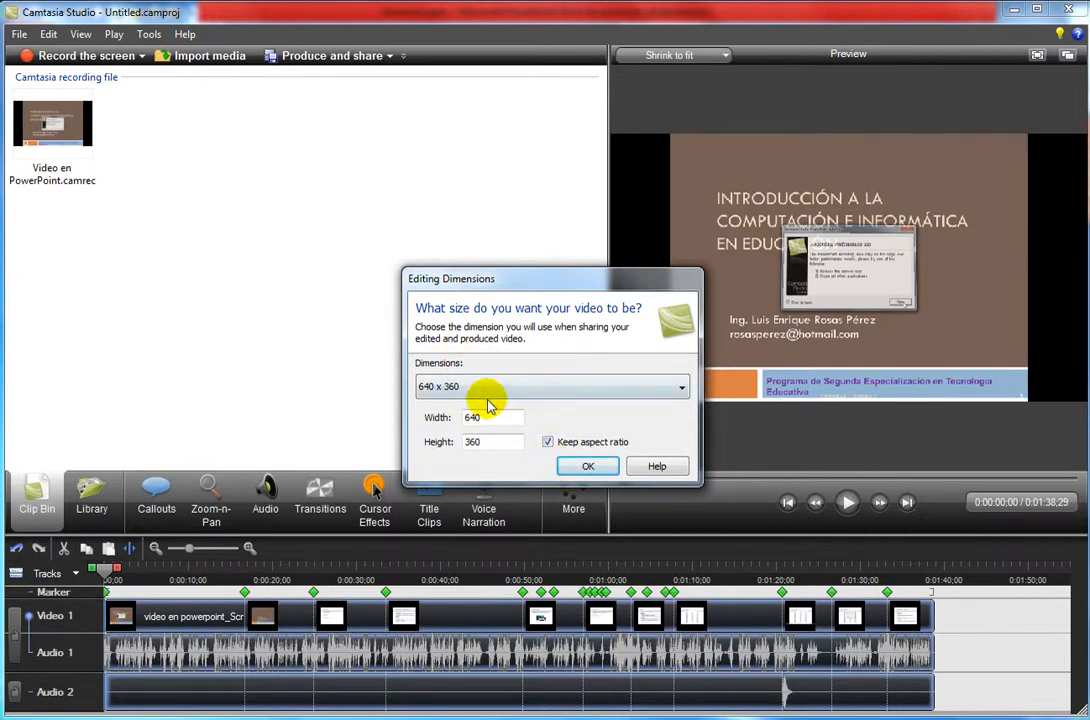
click(588, 467)
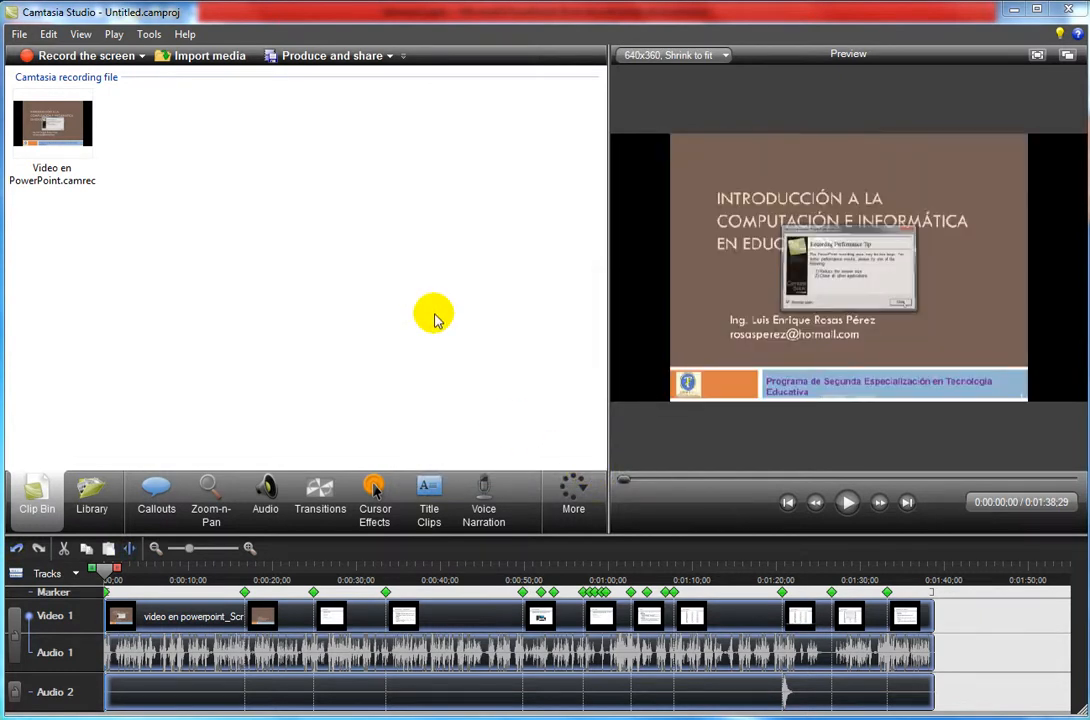
Preview the first seconds of the recording and return the playhead to the beginning.
click(846, 505)
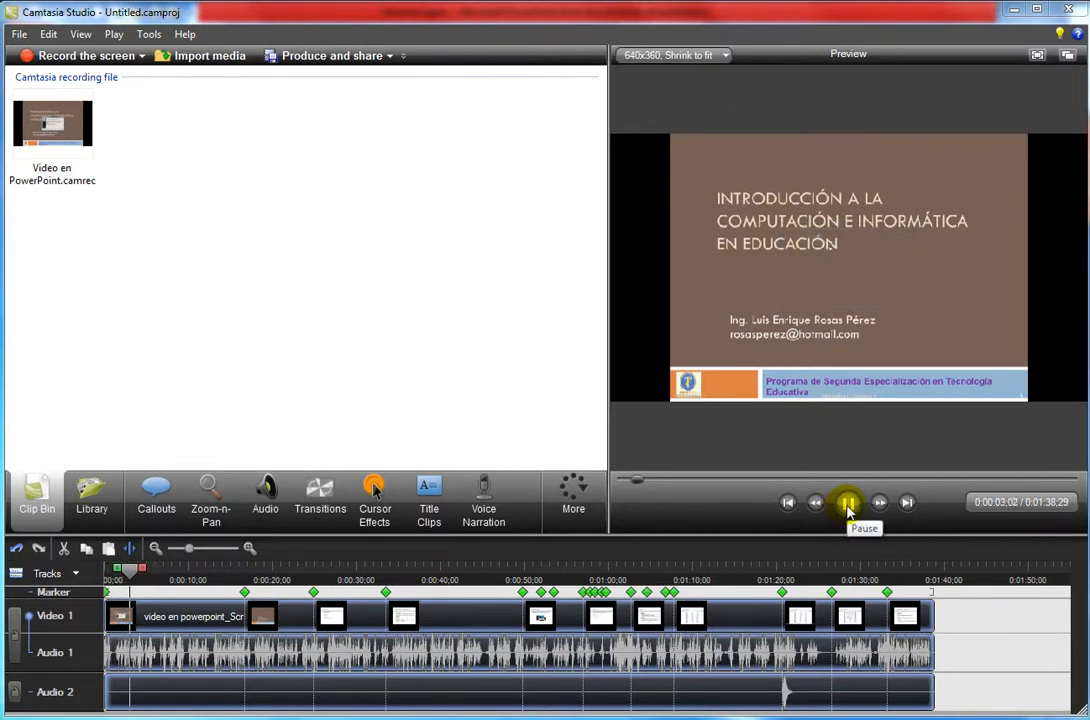
click(846, 505)
drag(632, 483, 622, 485)
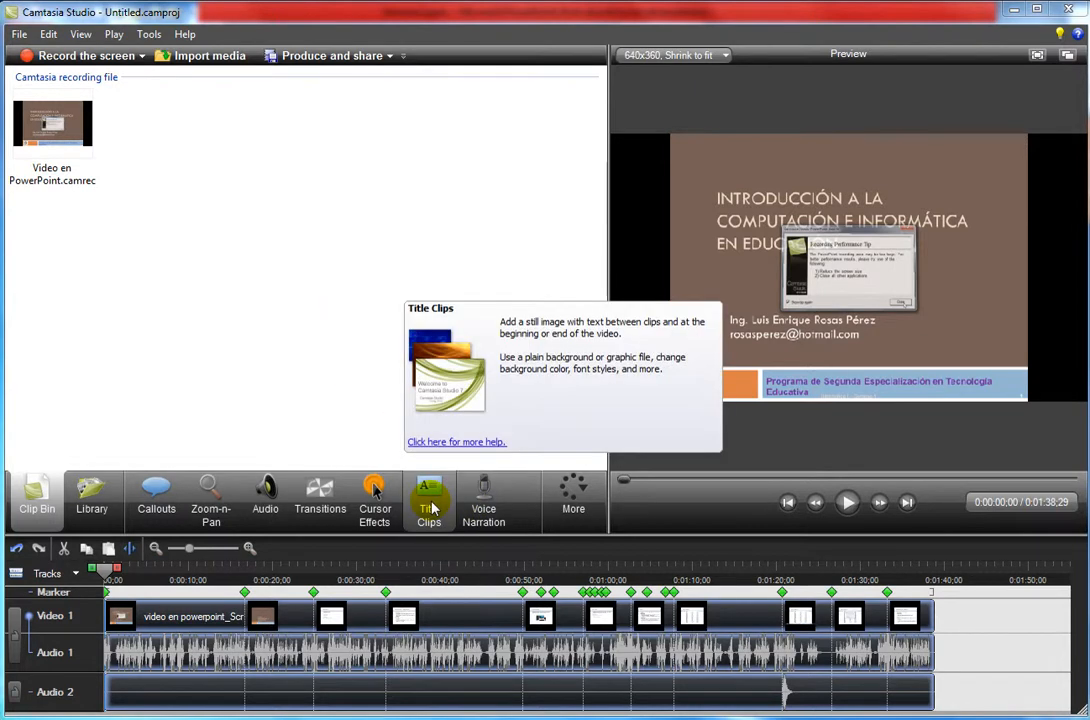
Examine the available callout shapes, including text shapes, sketch motion, special and legacy callouts, without adding one.
click(155, 512)
click(334, 131)
click(334, 131)
click(334, 131)
click(334, 131)
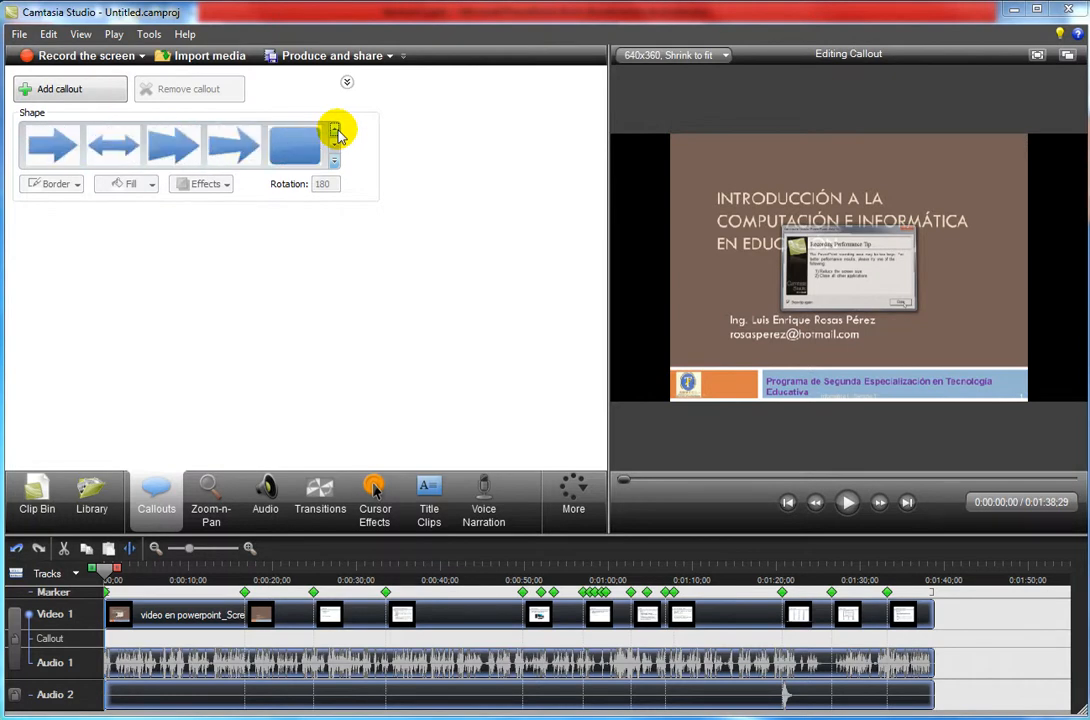
click(335, 160)
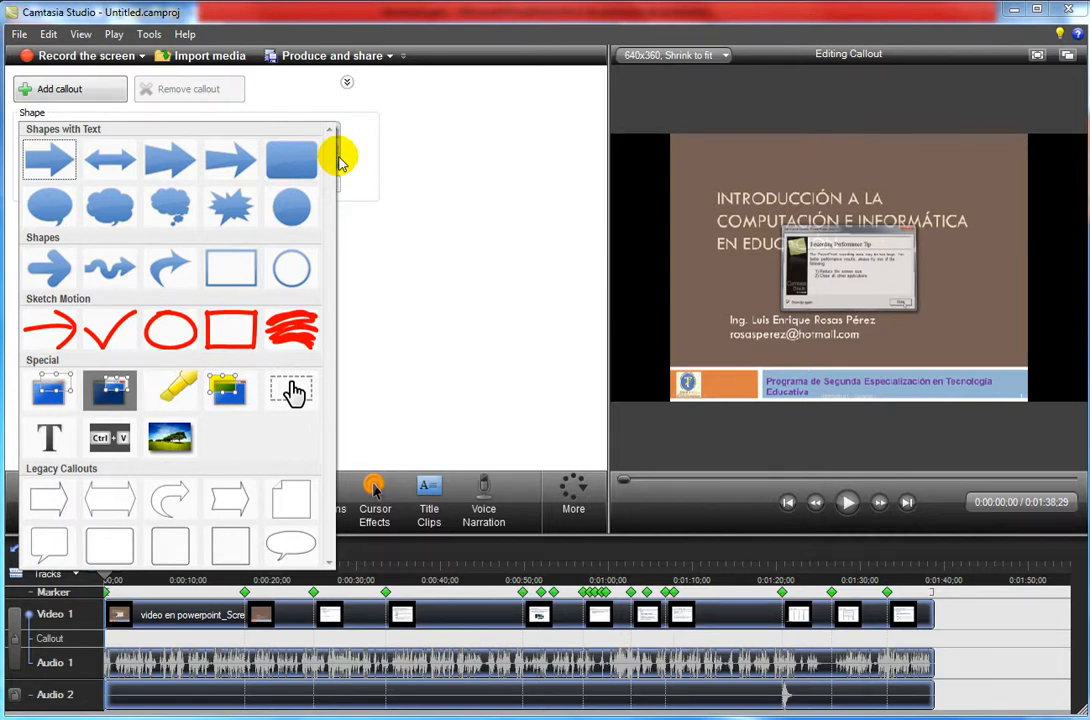
click(427, 257)
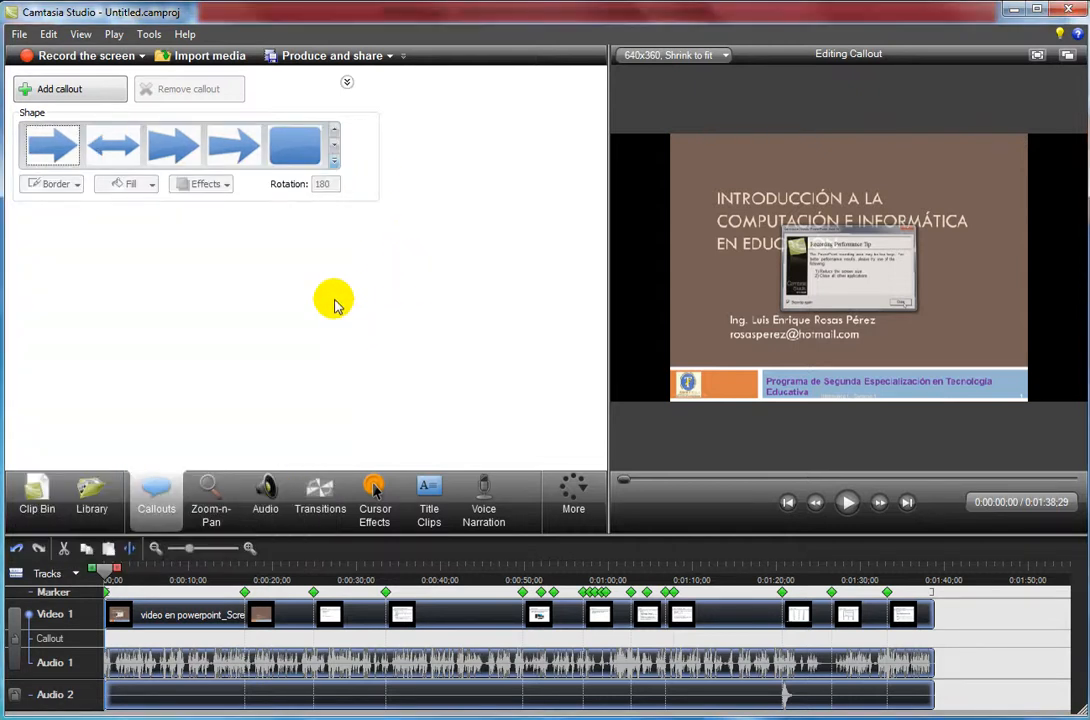
click(331, 150)
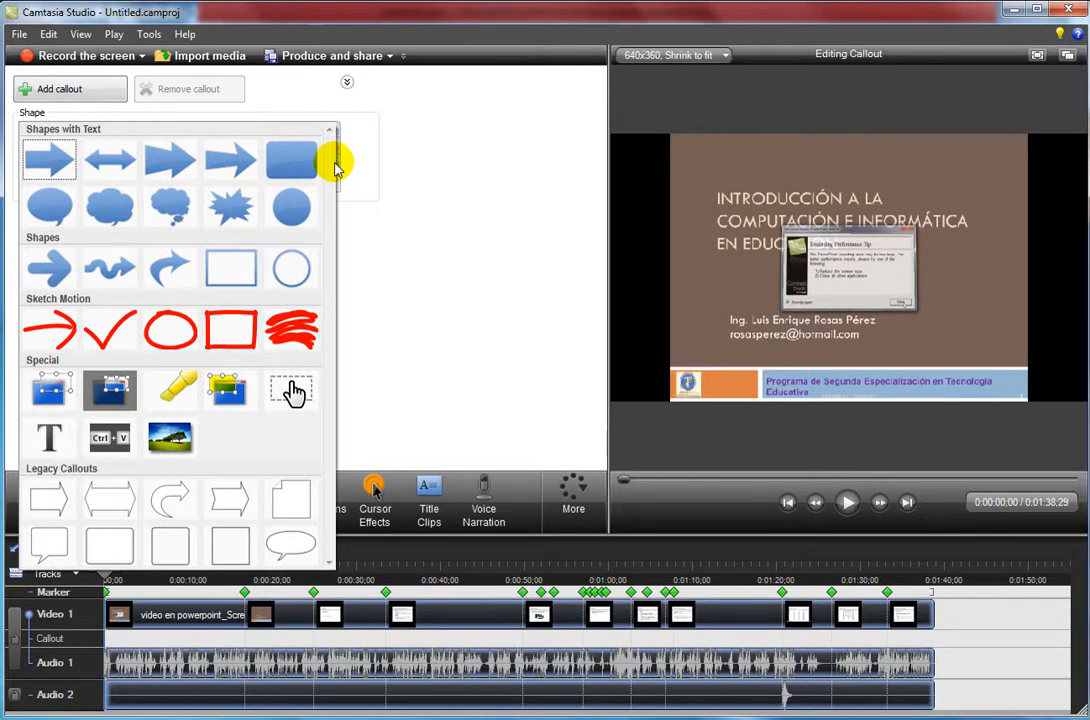
click(440, 330)
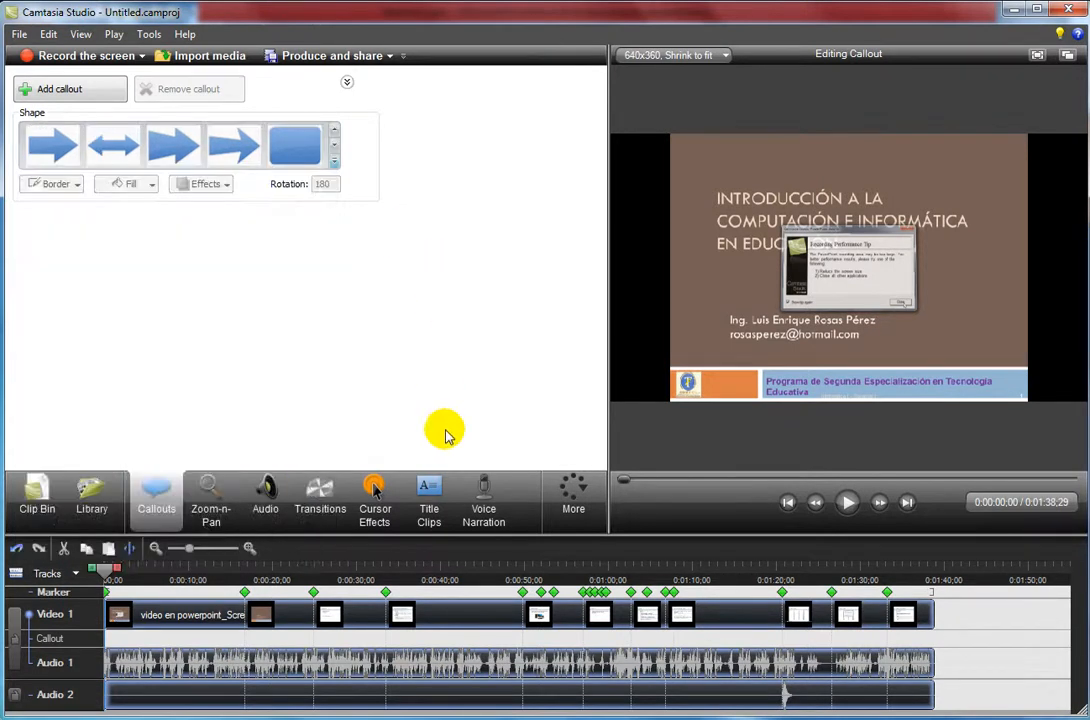
Add a title clip at the start of the video with the text "Elaboración de un video tutorial en Camtasia, desde PowerPoint.".
click(428, 498)
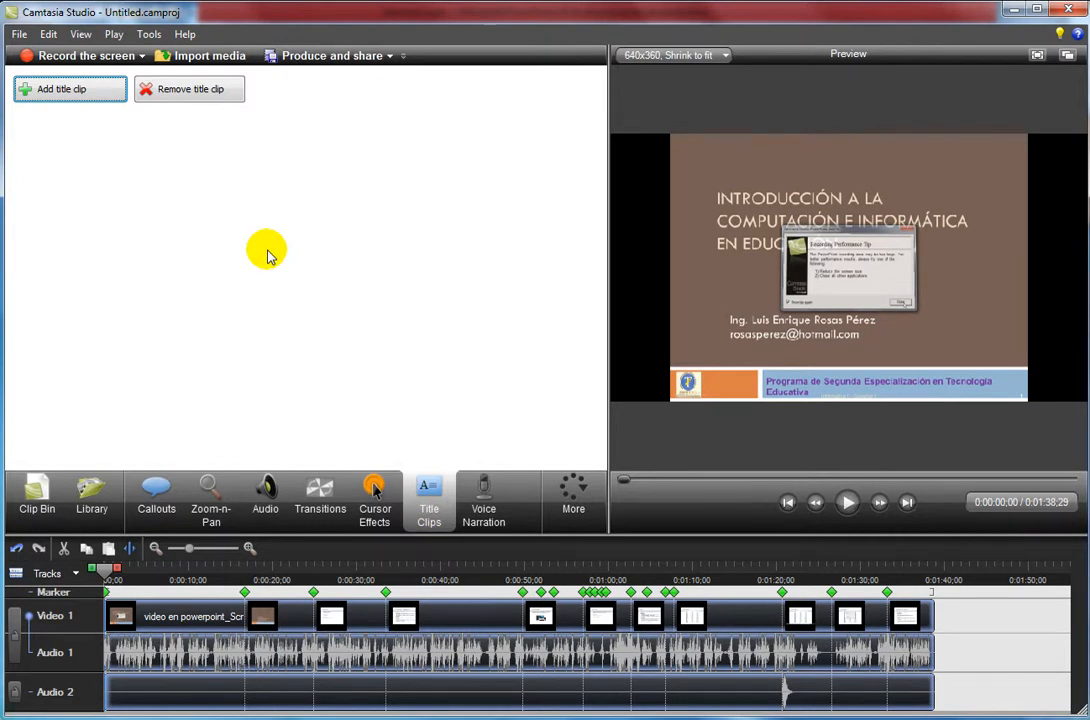
click(66, 89)
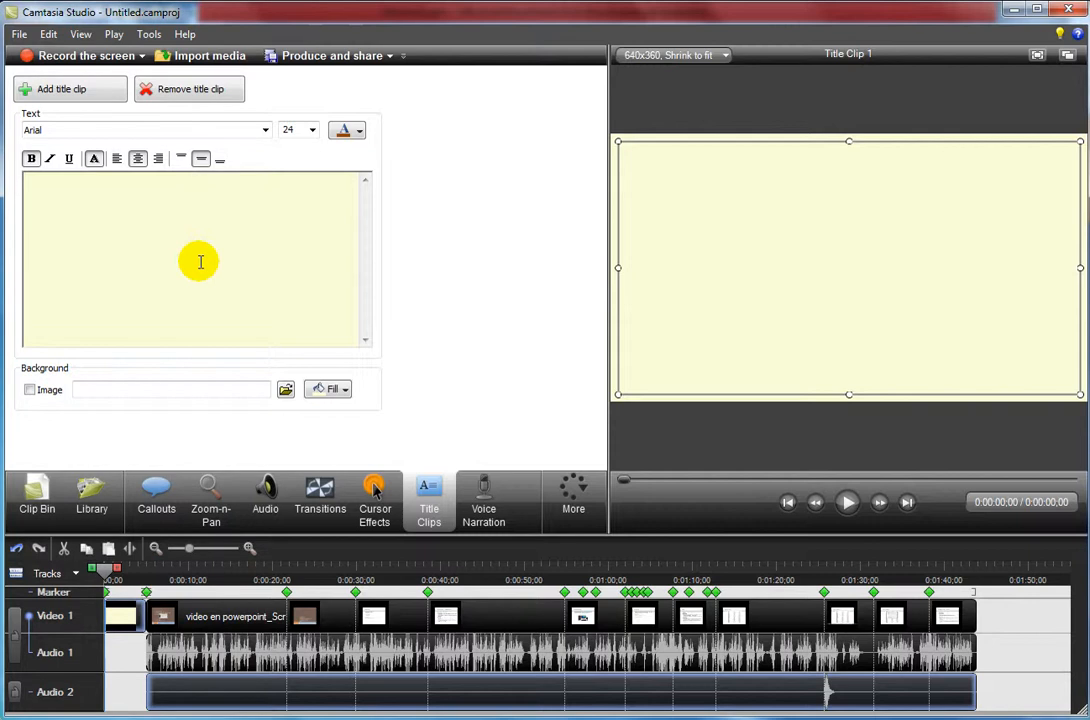
text(Elab)
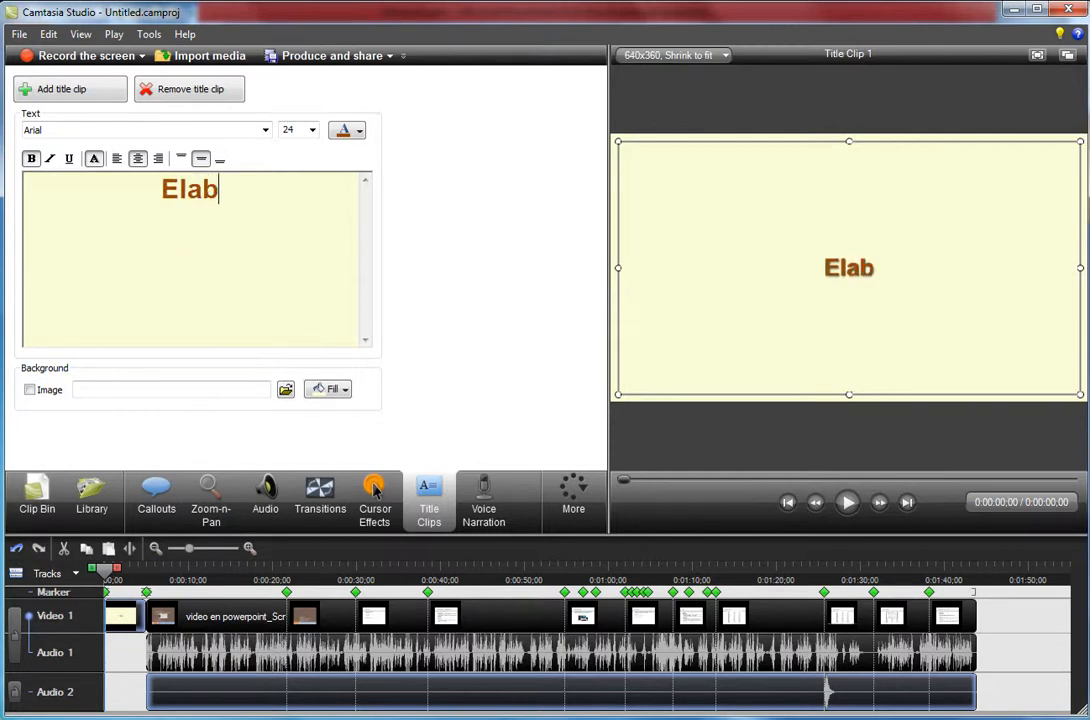
text(oración de )
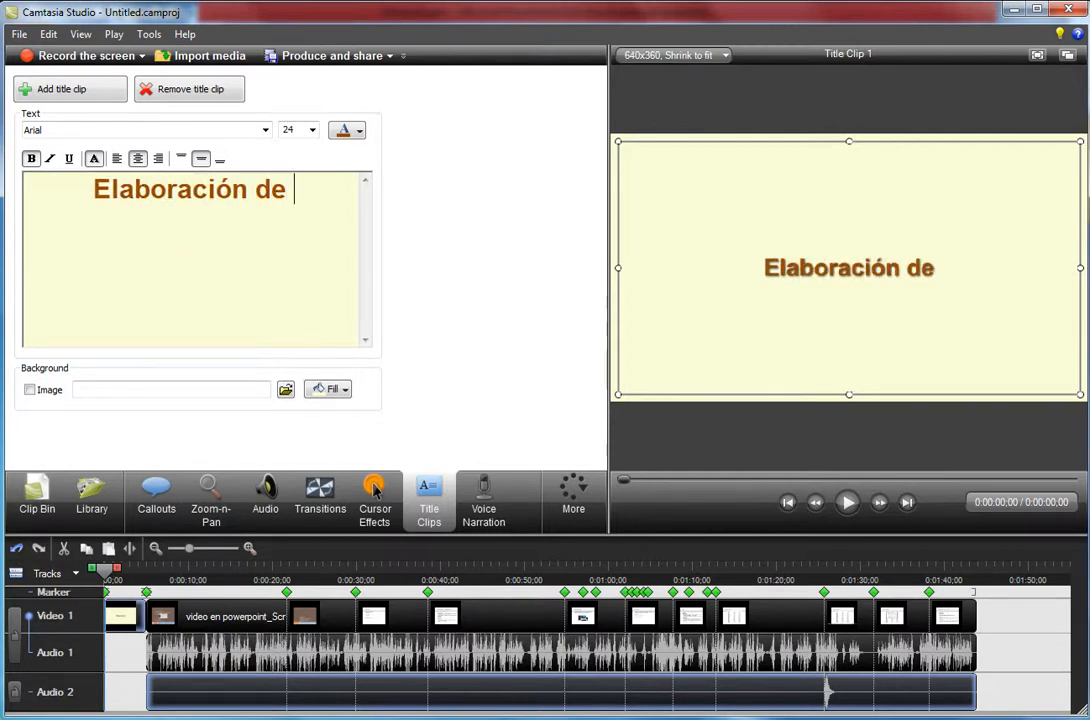
text(un video tu)
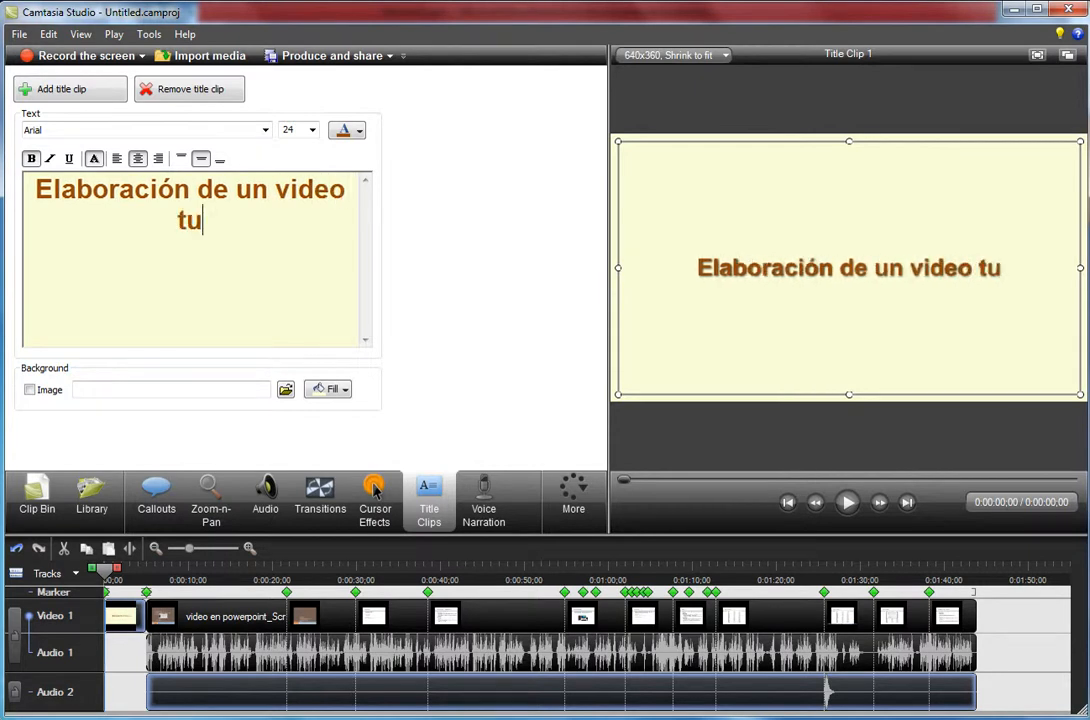
text(torial )
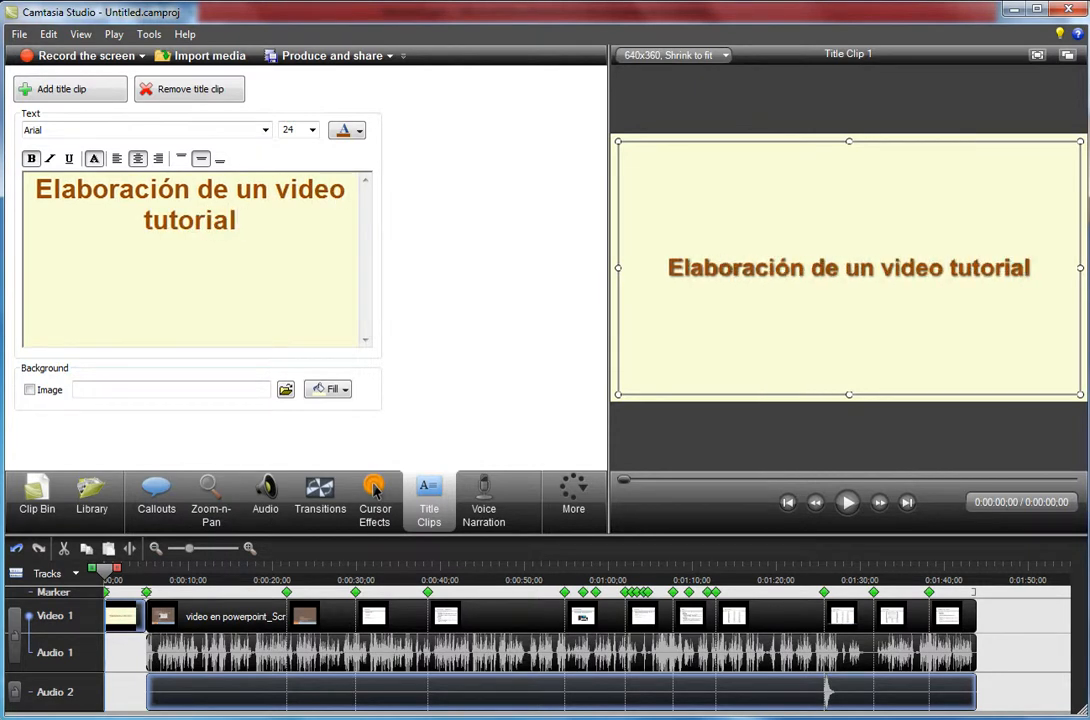
text(en Camt)
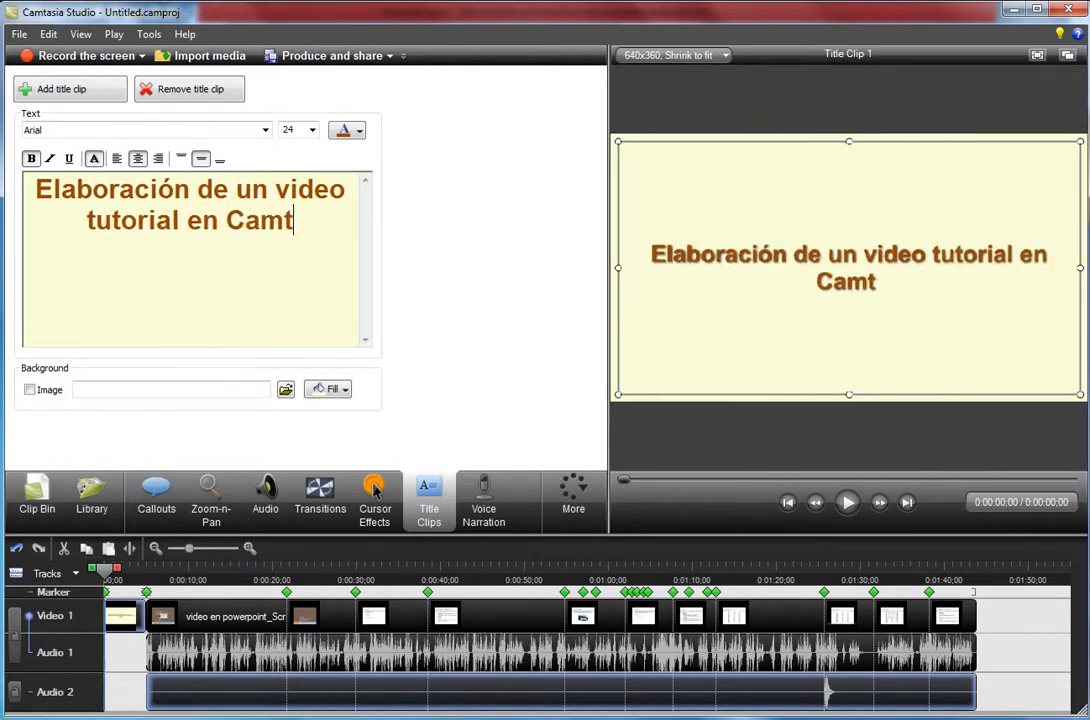
text(asia)
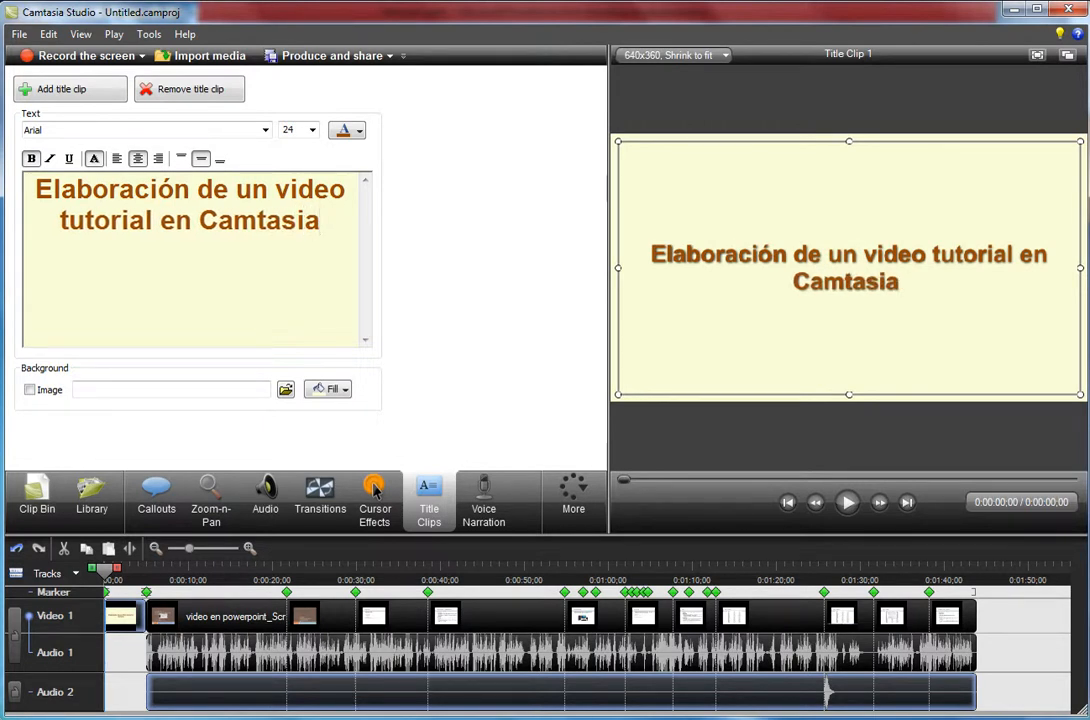
key(BackSpace)
text(.)
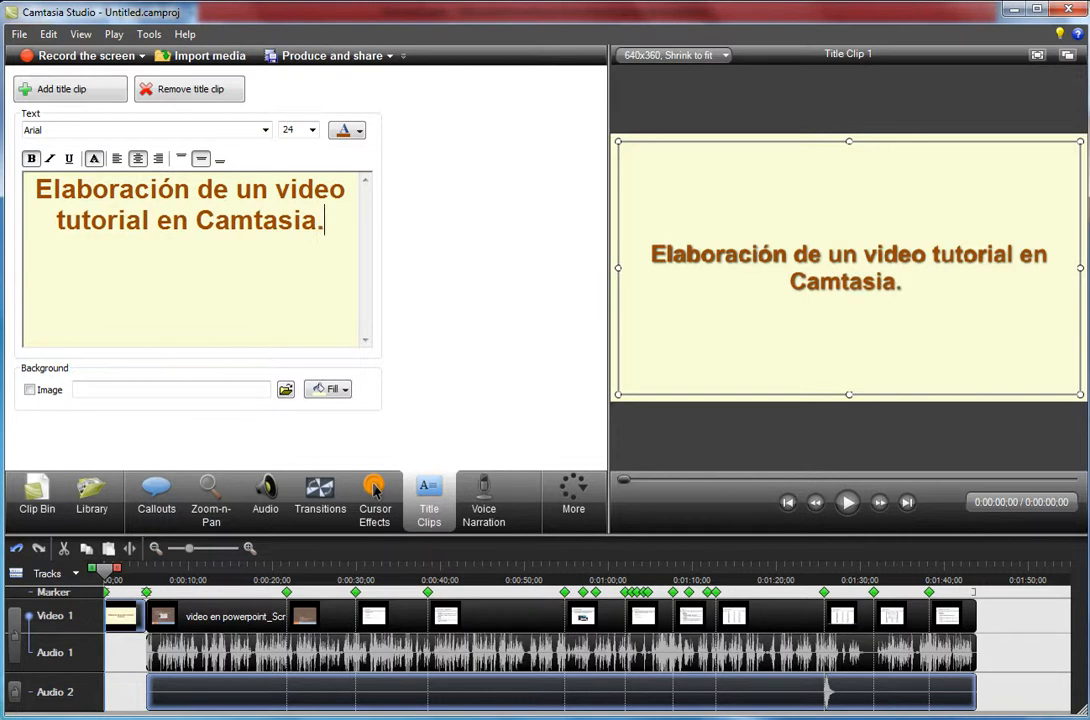
key(BackSpace)
text(, de)
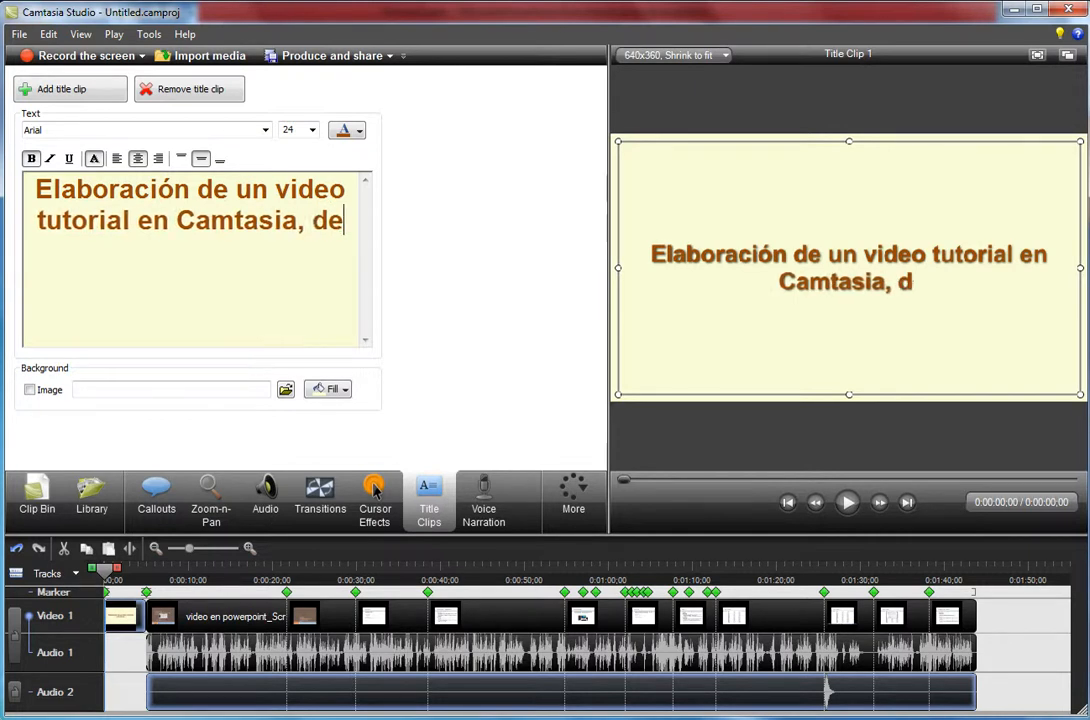
text(sde PowerPoint)
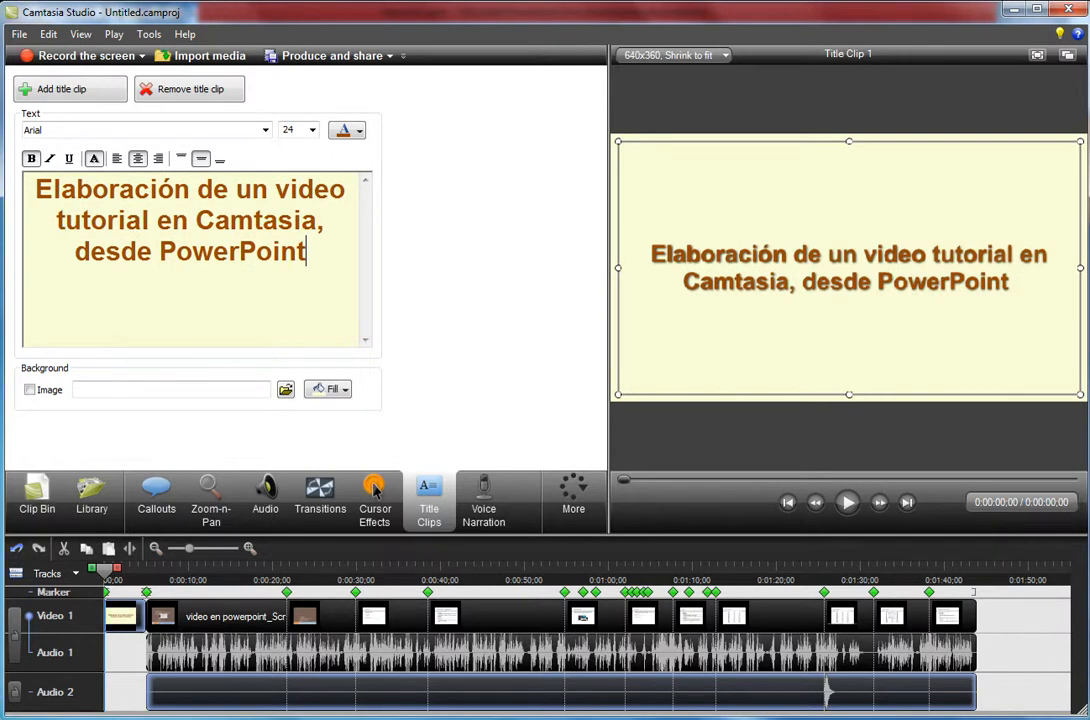
text(.)
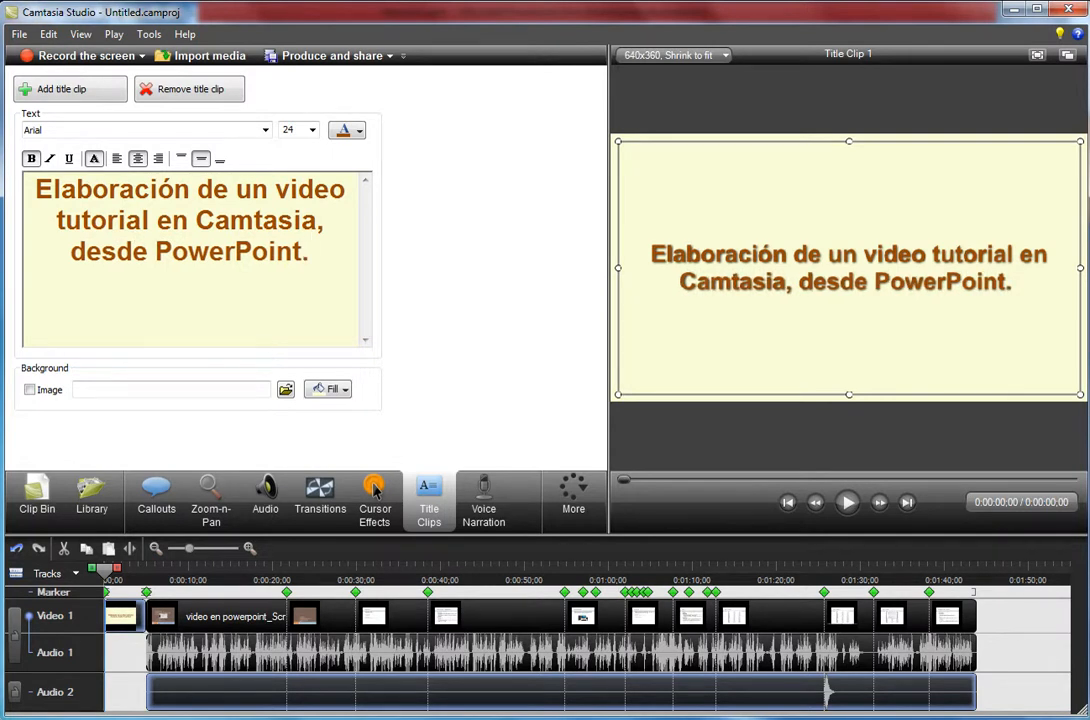
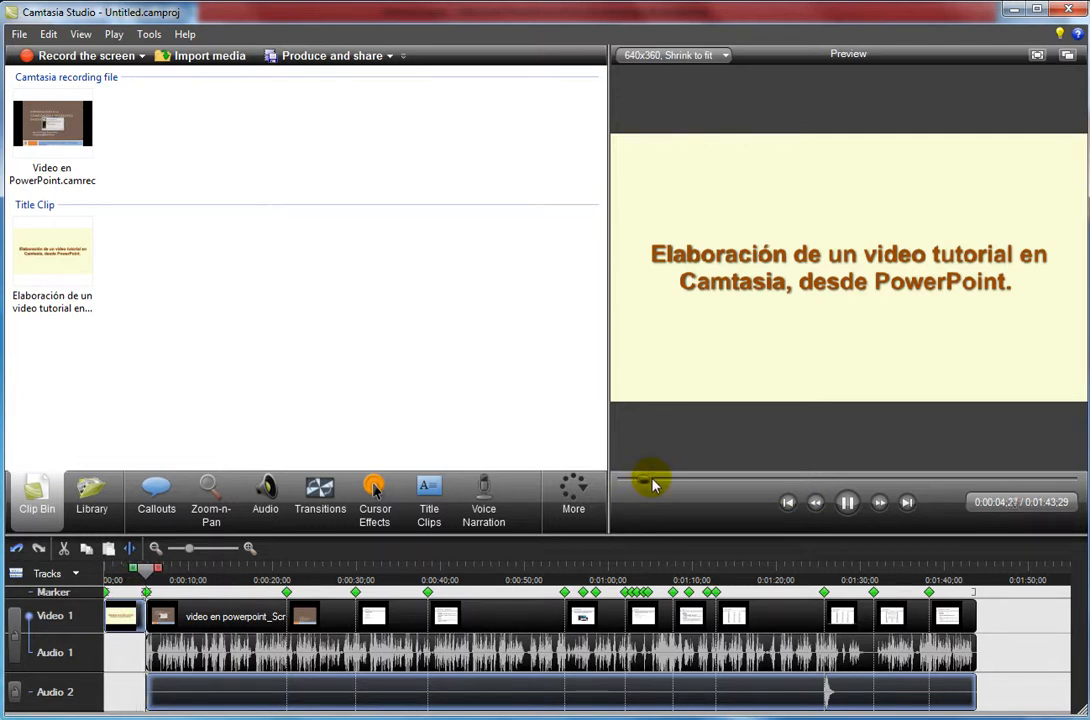
Pause the preview once playback has passed the title clip into the recorded presentation.
click(848, 503)
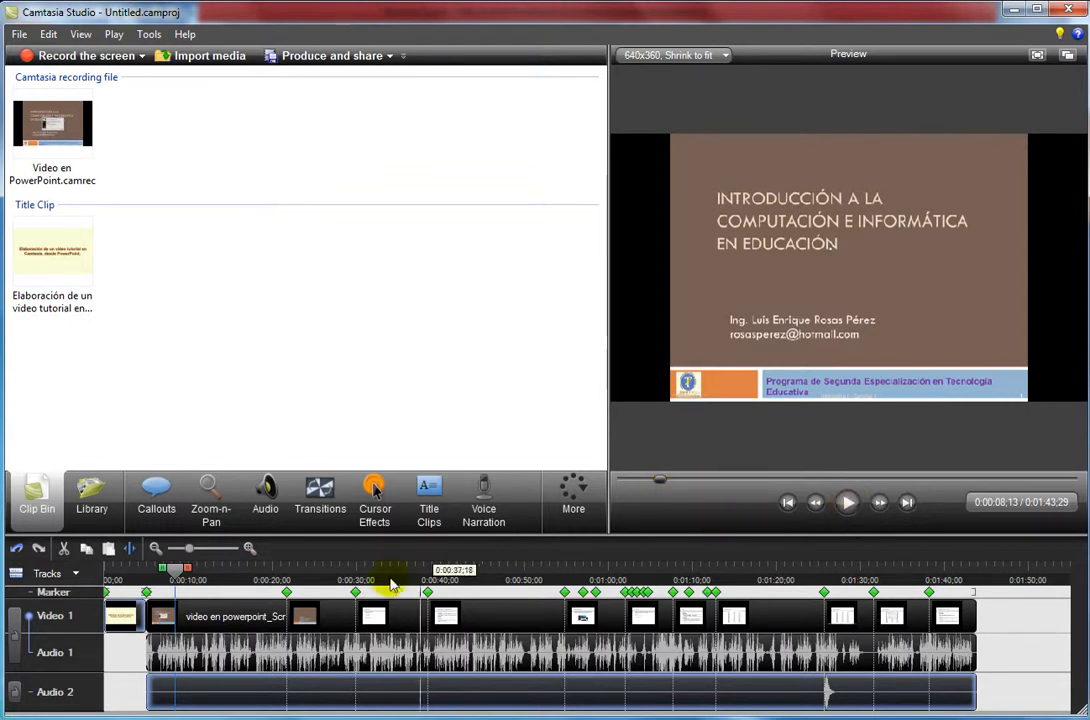
Play the video again from its beginning and pause just after the title clip gives way to the presentation recording.
drag(174, 580, 106, 578)
click(847, 503)
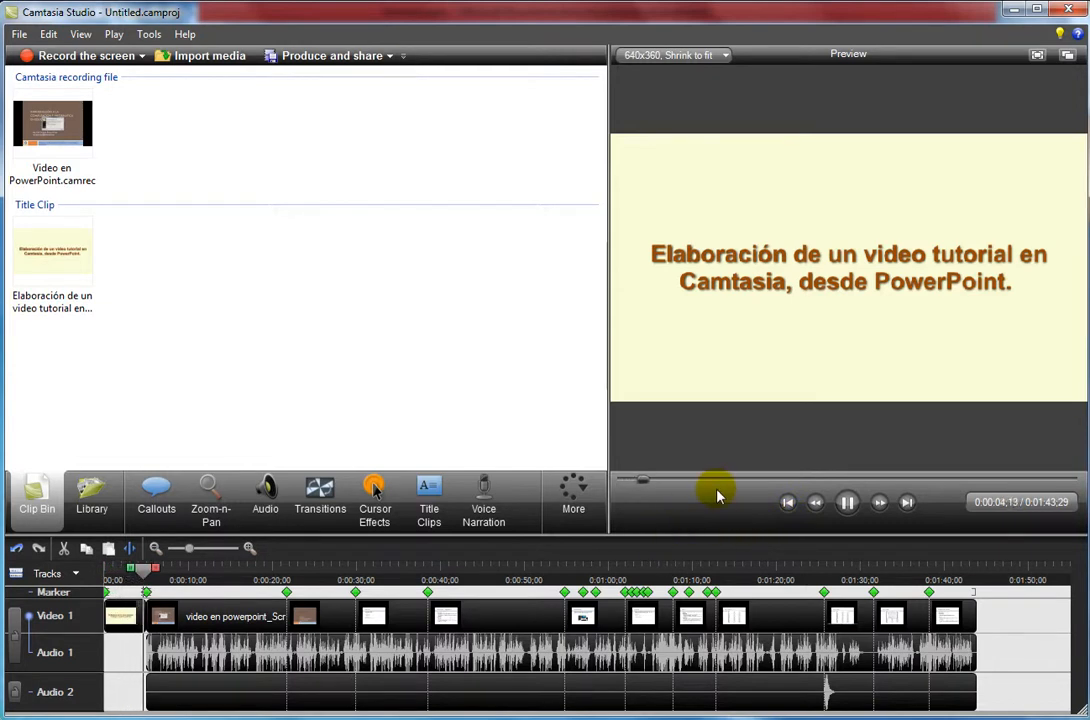
click(847, 503)
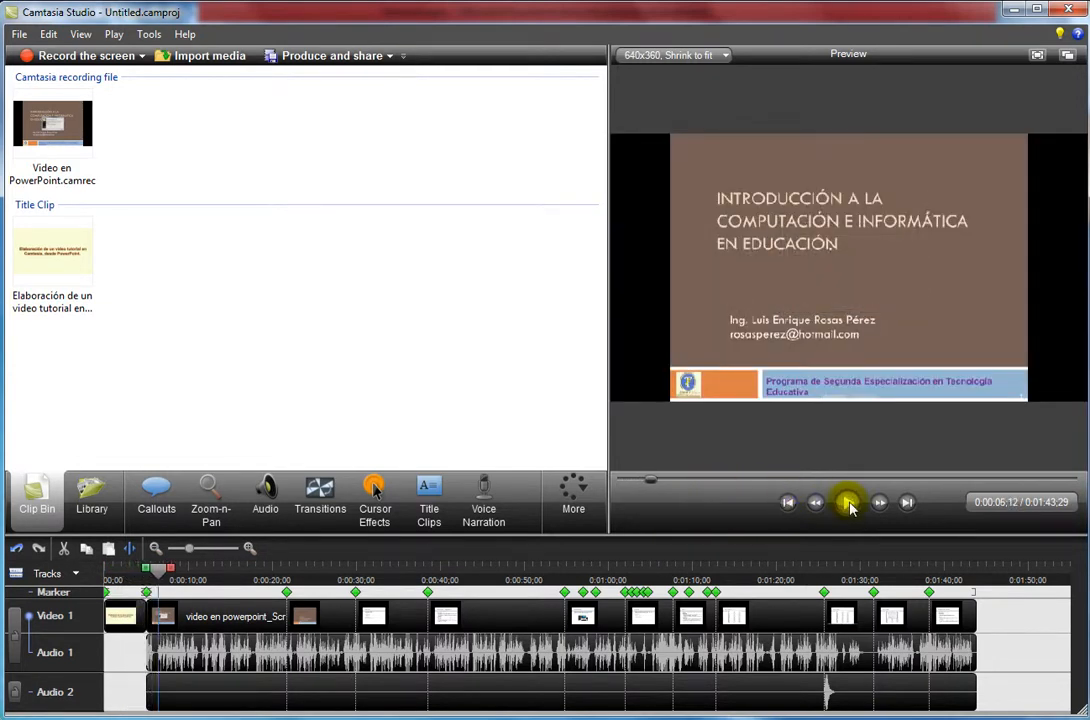
Add a rectangle shape callout at 0:00:21;21 and size it to about 304 by 152, framing the UNIDAD 1 title text.
drag(686, 487, 722, 483)
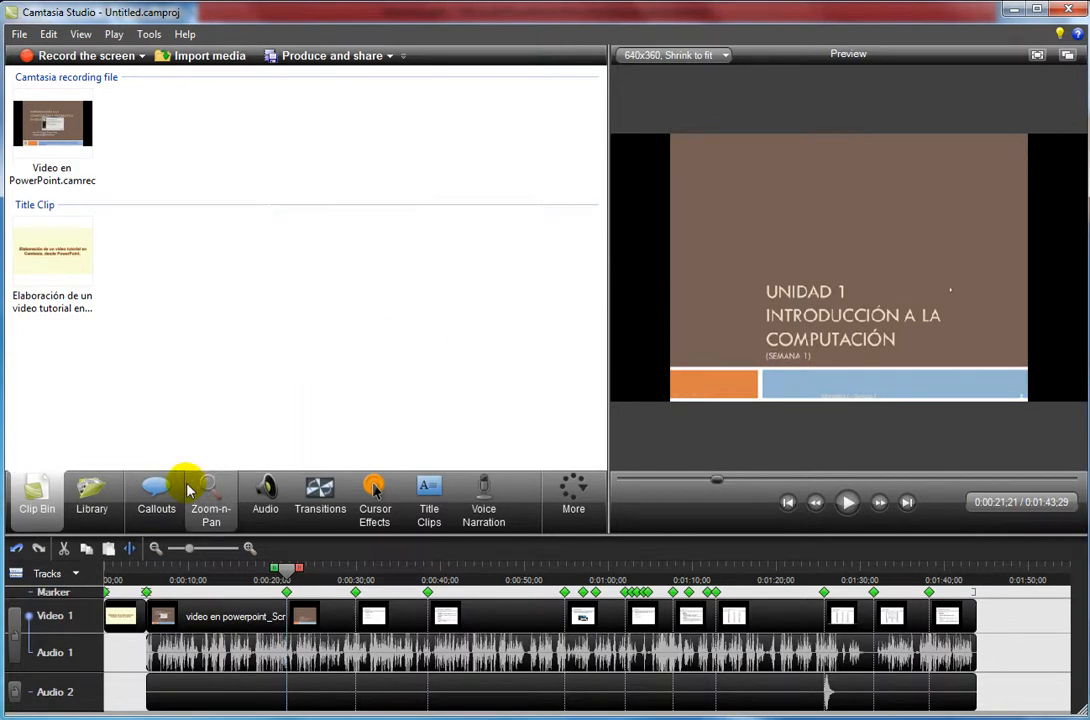
click(156, 495)
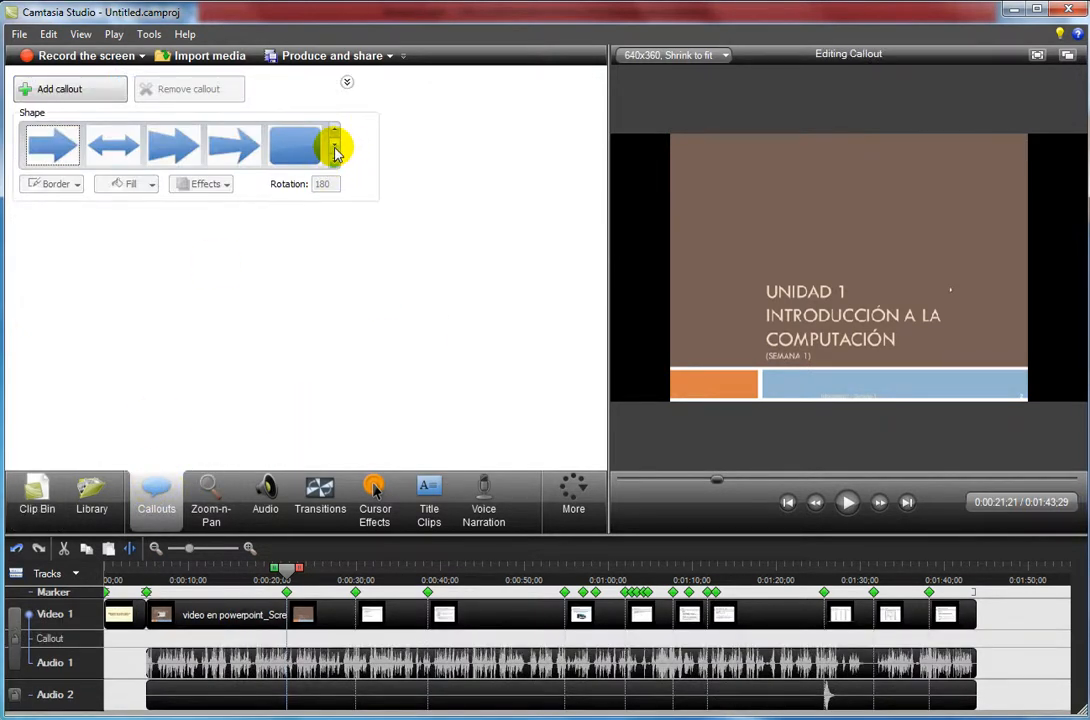
click(335, 161)
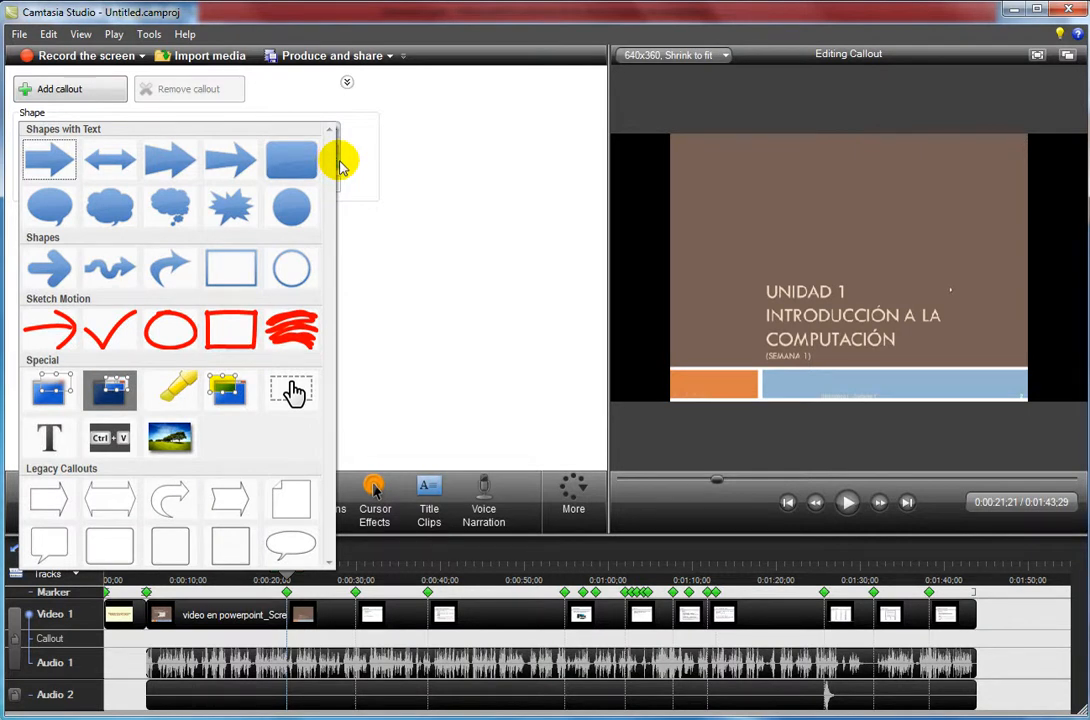
click(243, 284)
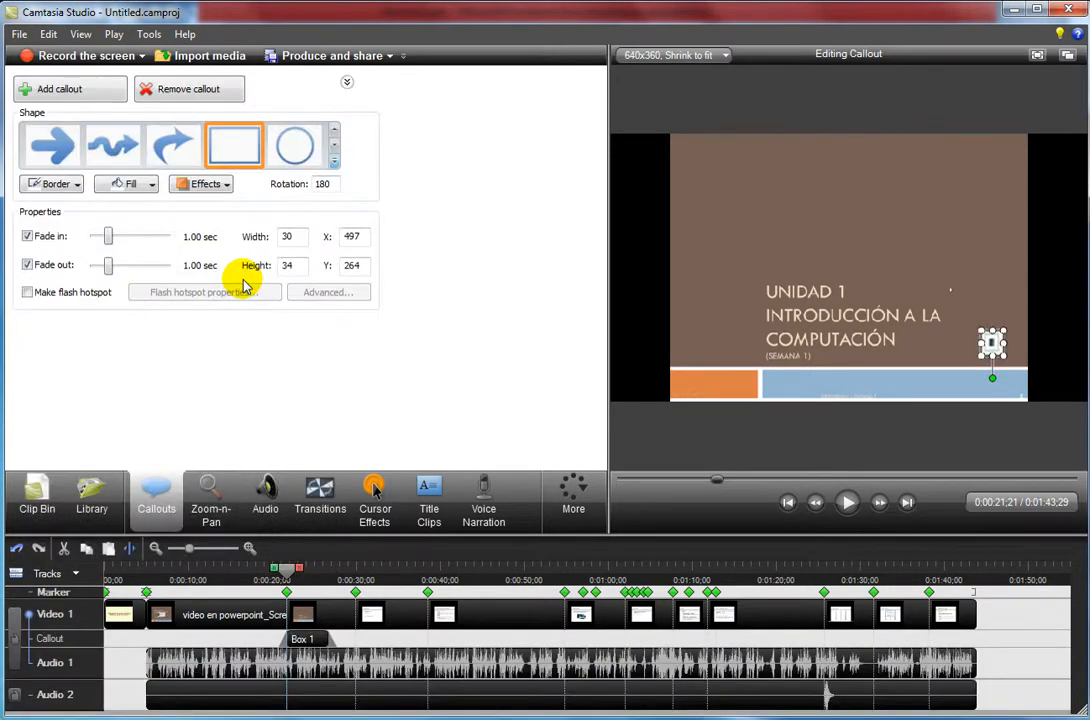
drag(978, 326, 743, 265)
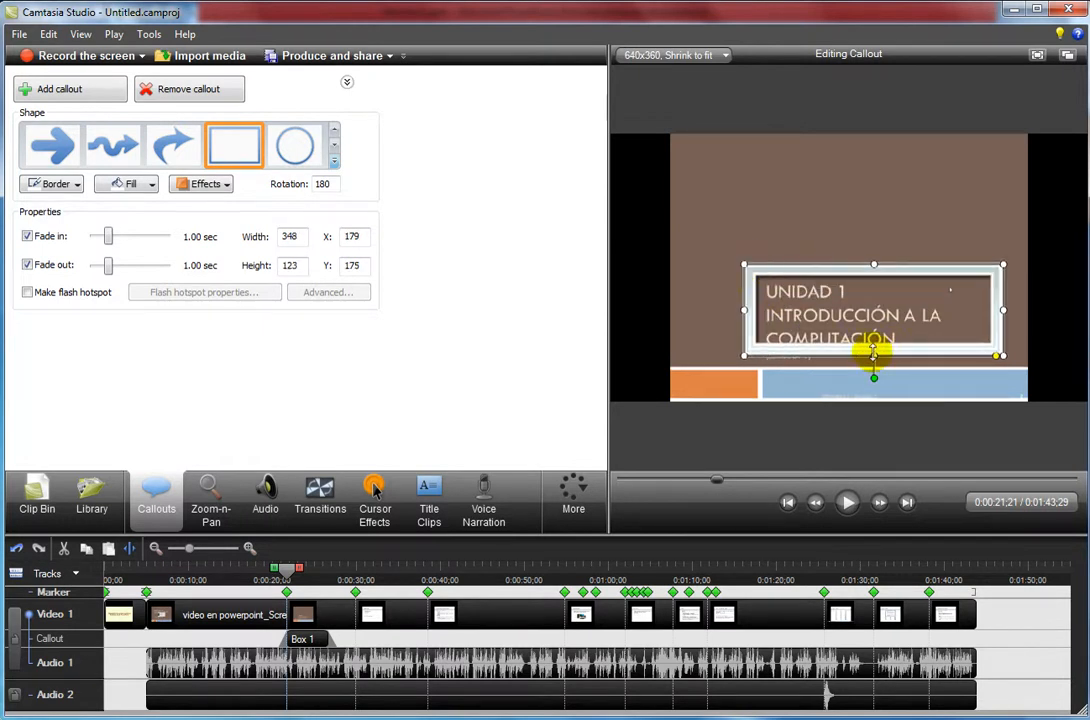
drag(873, 353, 864, 375)
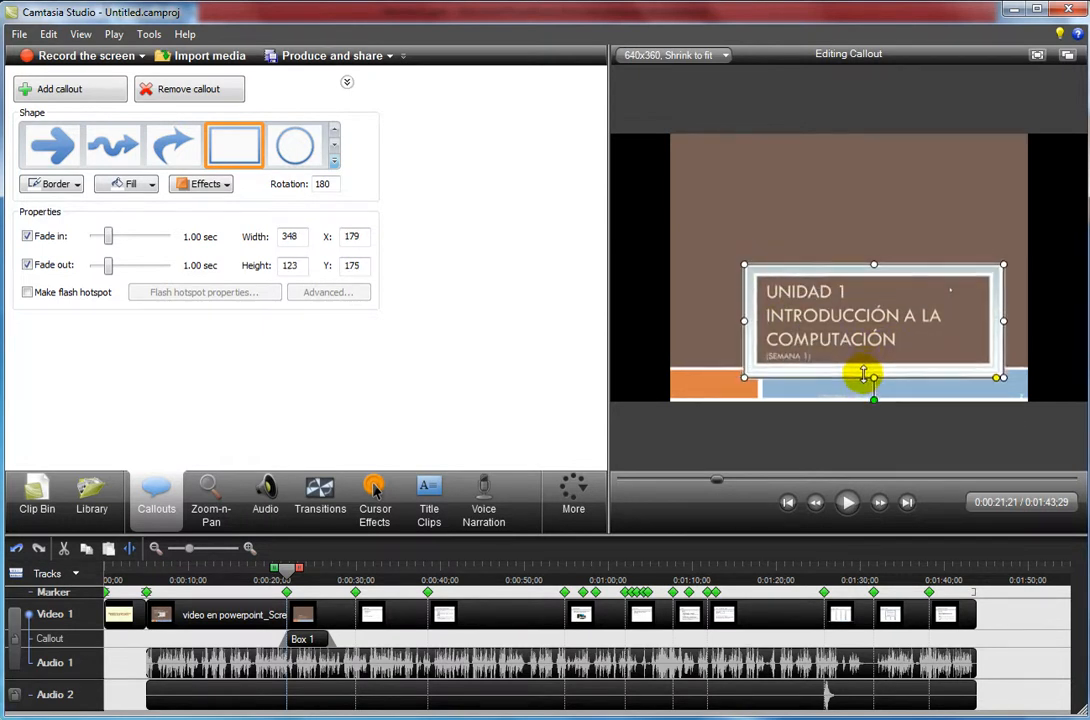
drag(1002, 321, 968, 318)
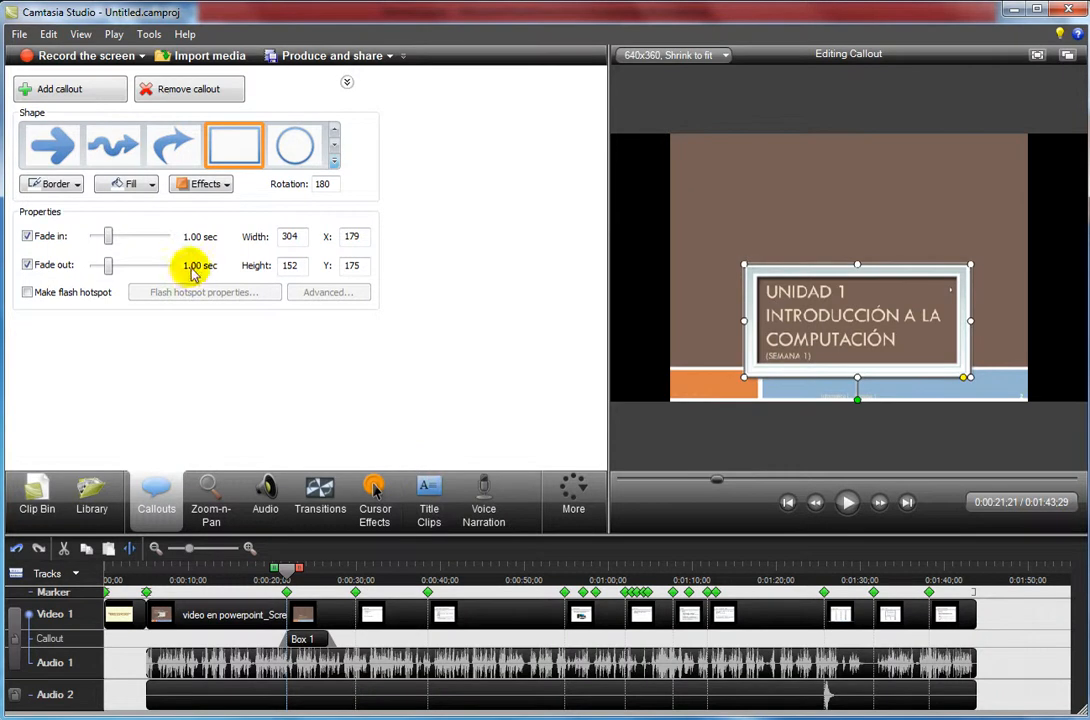
Change the rectangle callout's effect style and give it a light orange fill.
click(205, 184)
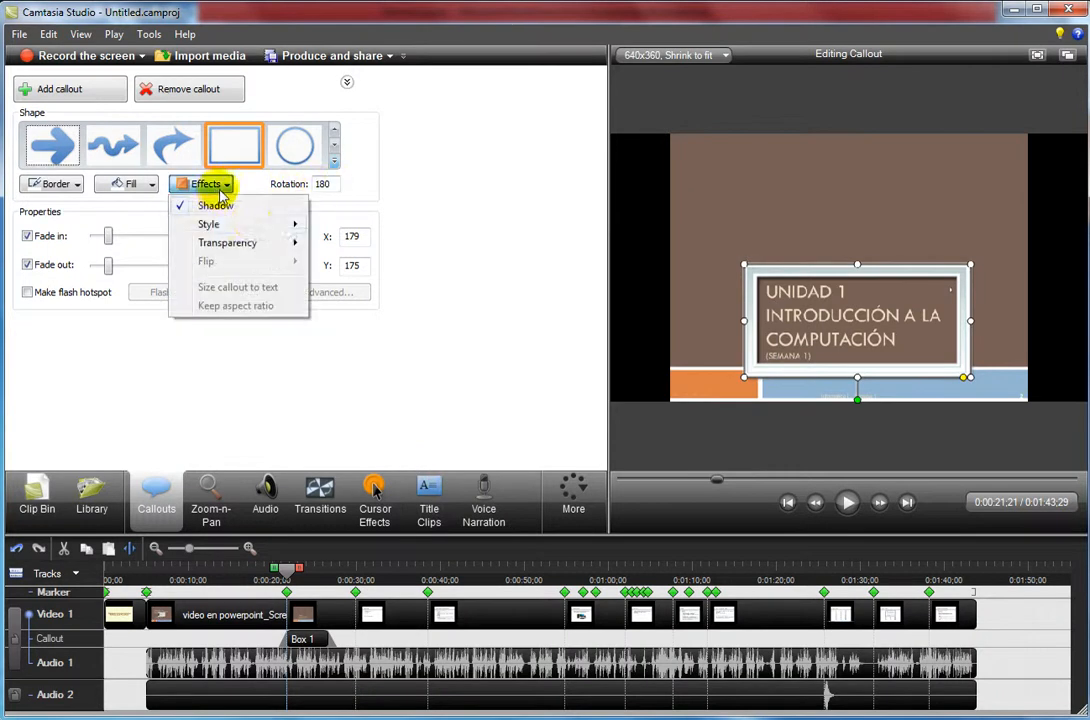
mouse_move(254, 224)
click(362, 250)
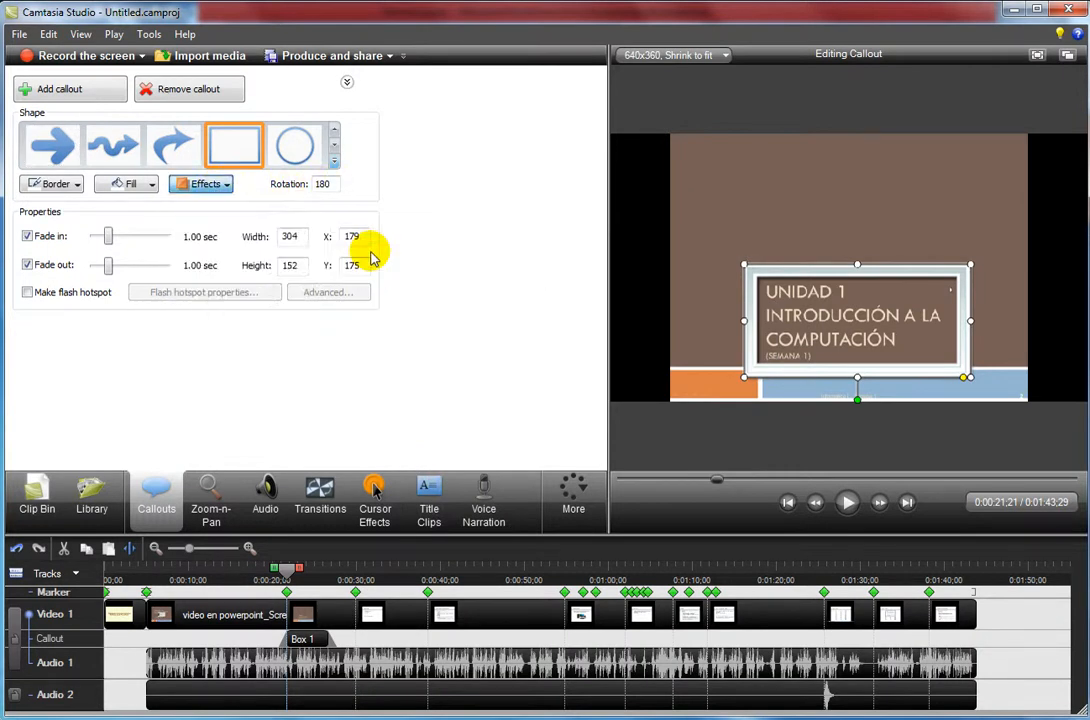
click(151, 186)
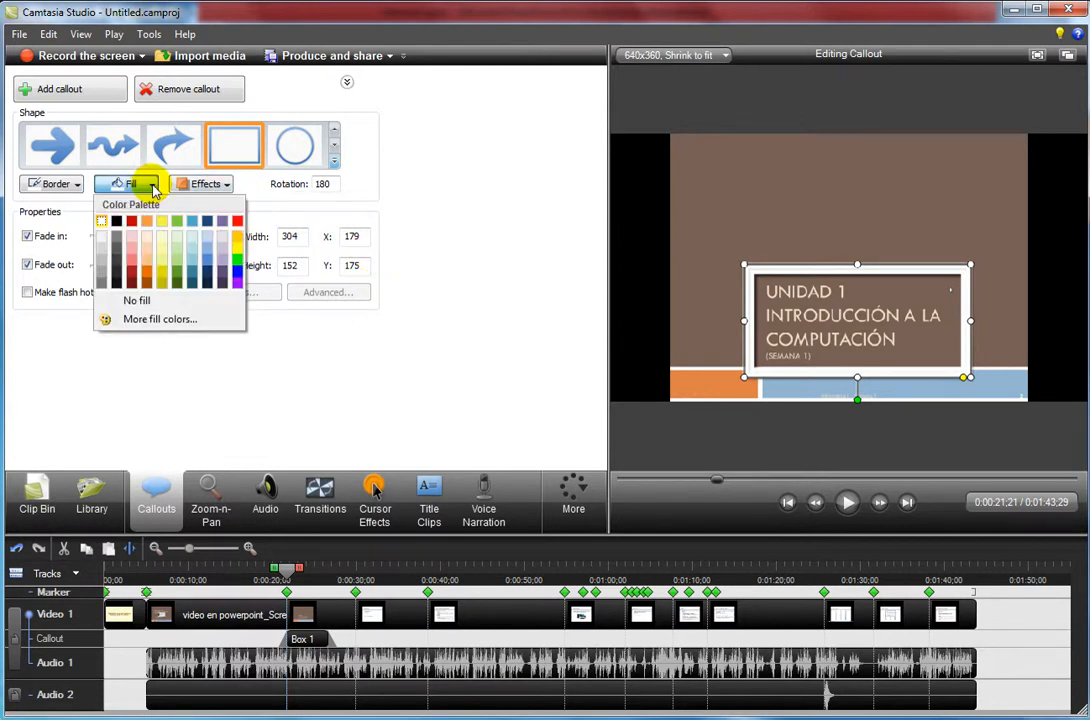
click(141, 244)
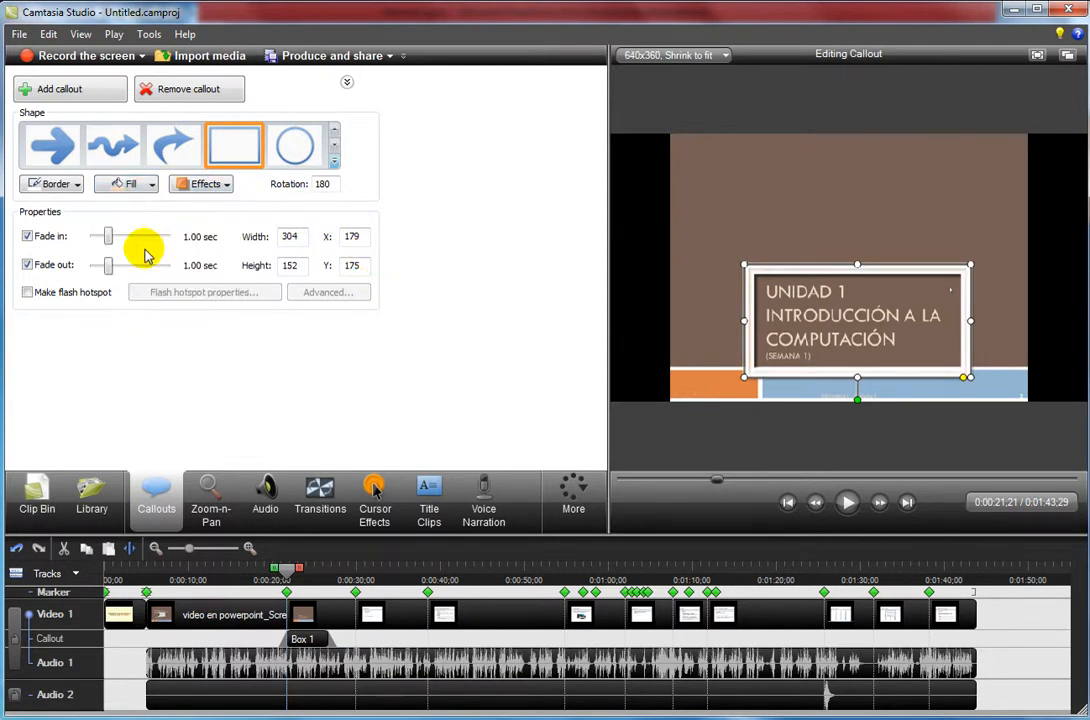
Try a dark teal border on the rectangle callout, and set its border to an off-white shade instead.
click(75, 186)
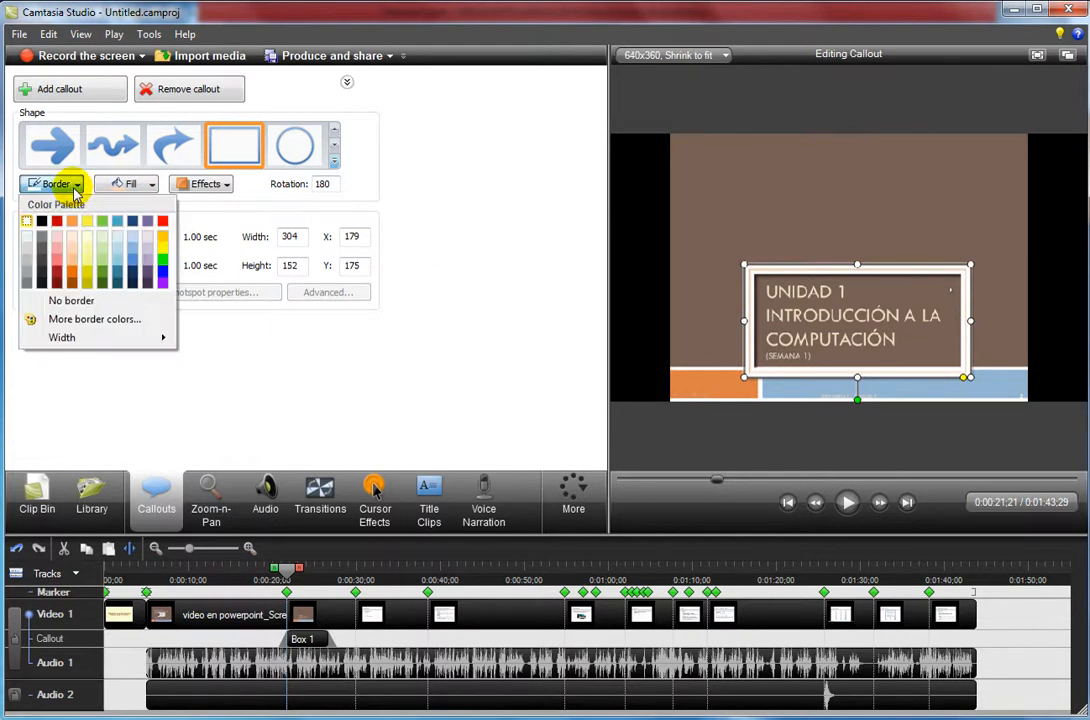
click(117, 280)
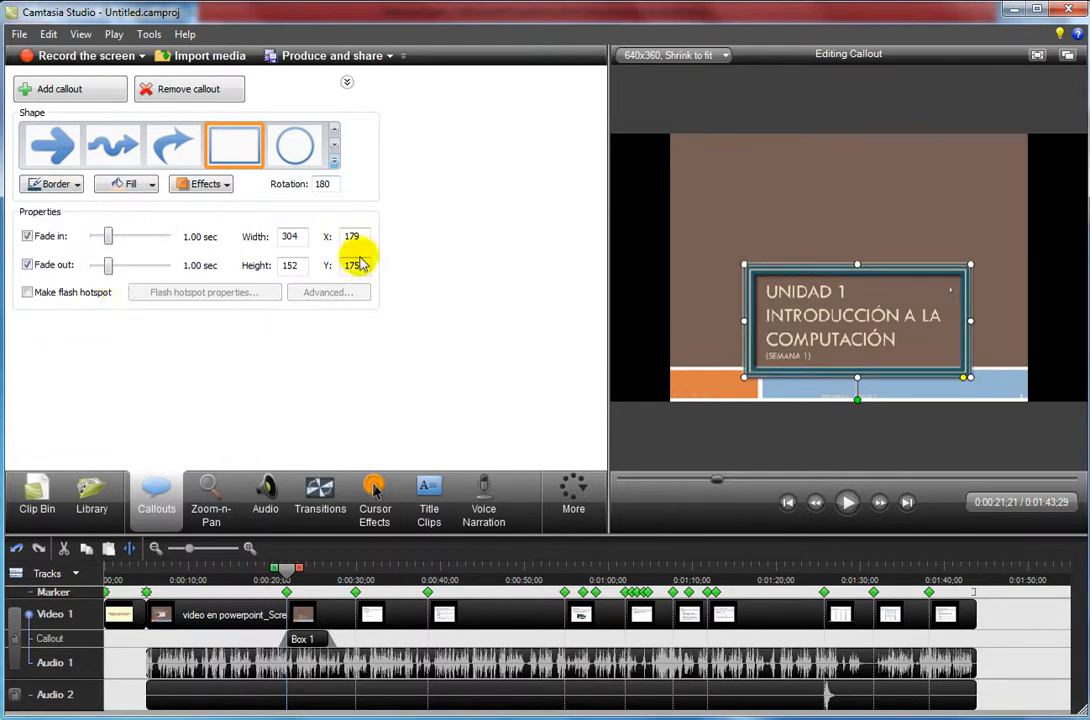
click(55, 184)
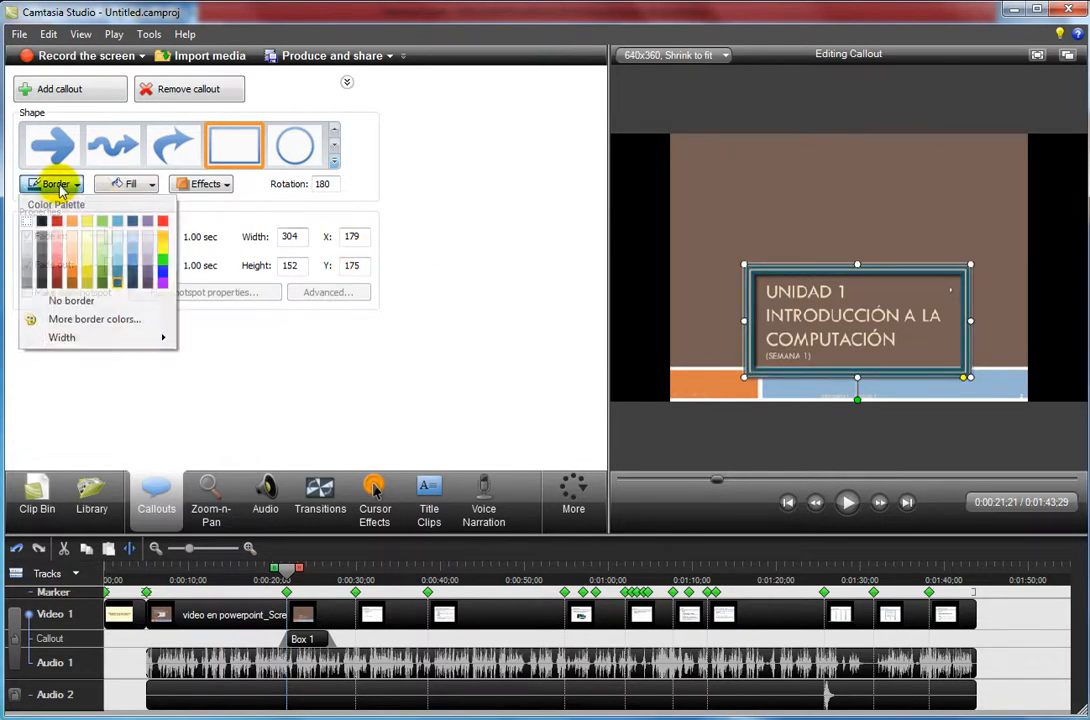
click(27, 236)
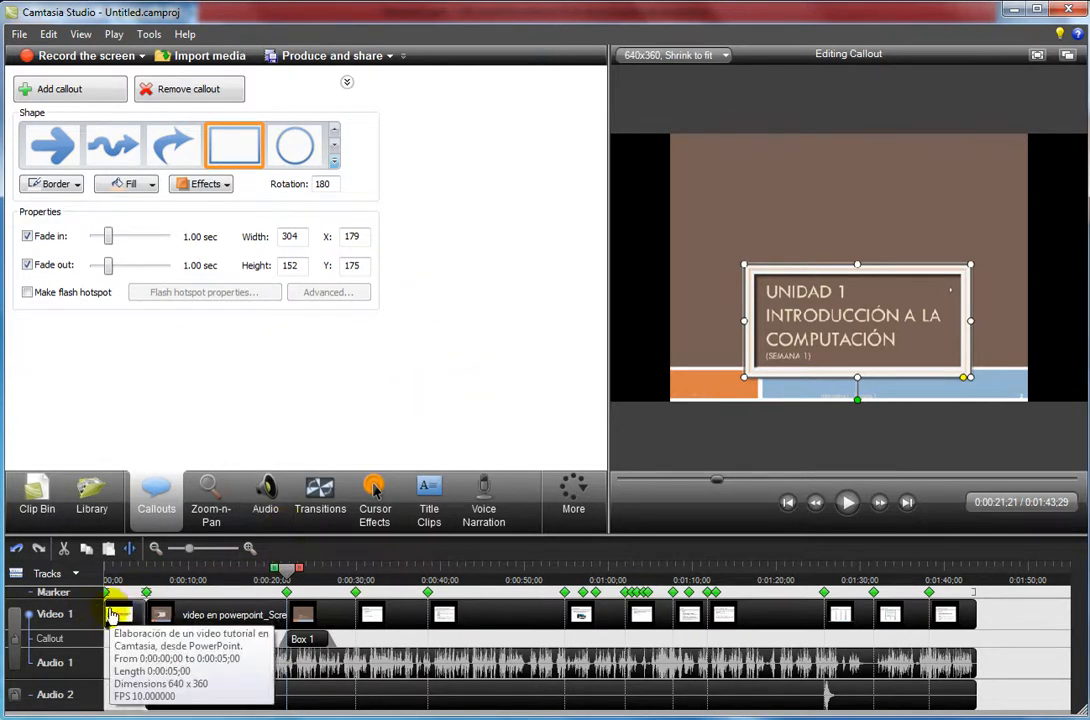
Review the timeline from the title clip to the end of the rectangle callout, examining the callout's fade-in and fade-out at closer zoom.
click(115, 615)
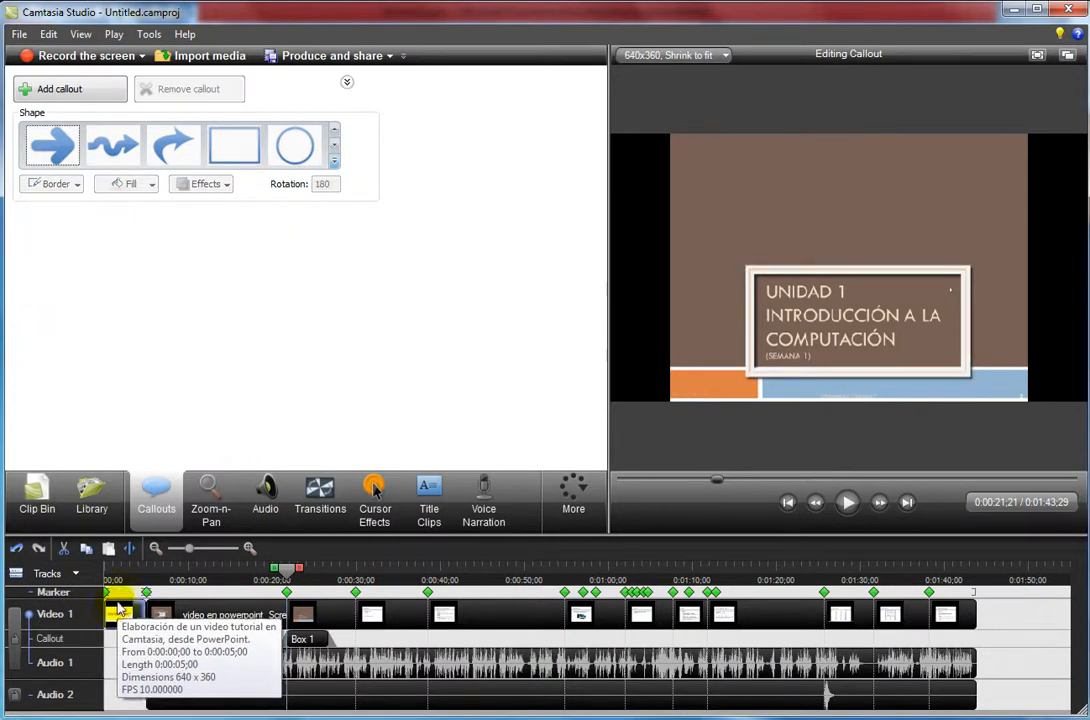
drag(287, 569, 105, 579)
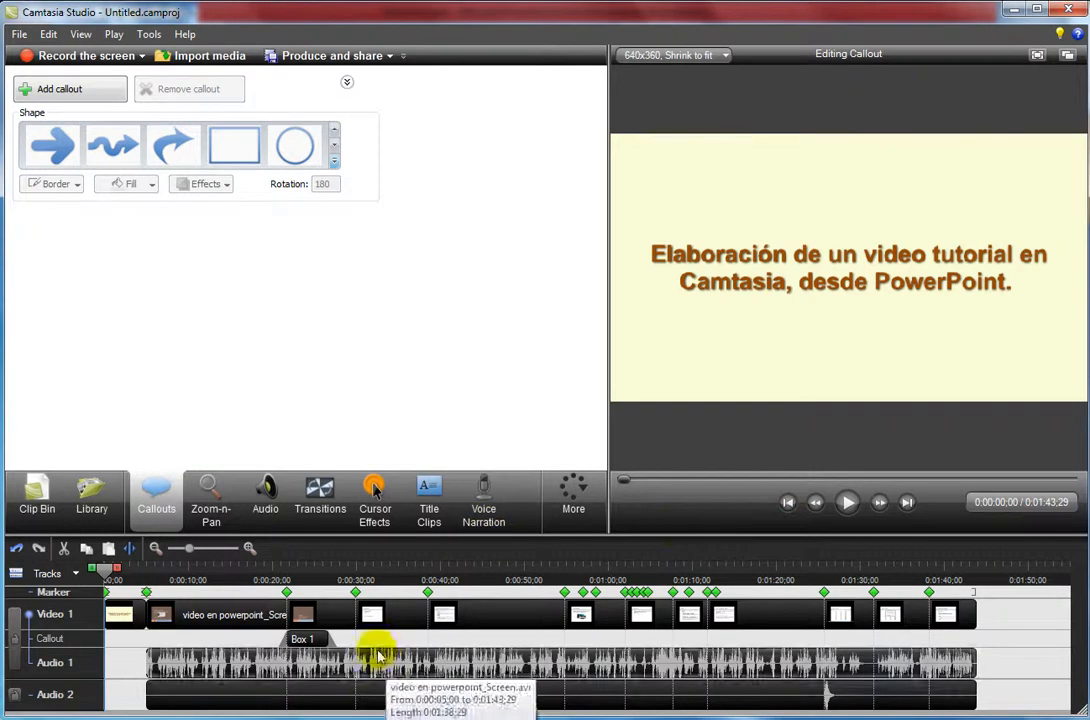
drag(110, 577, 246, 589)
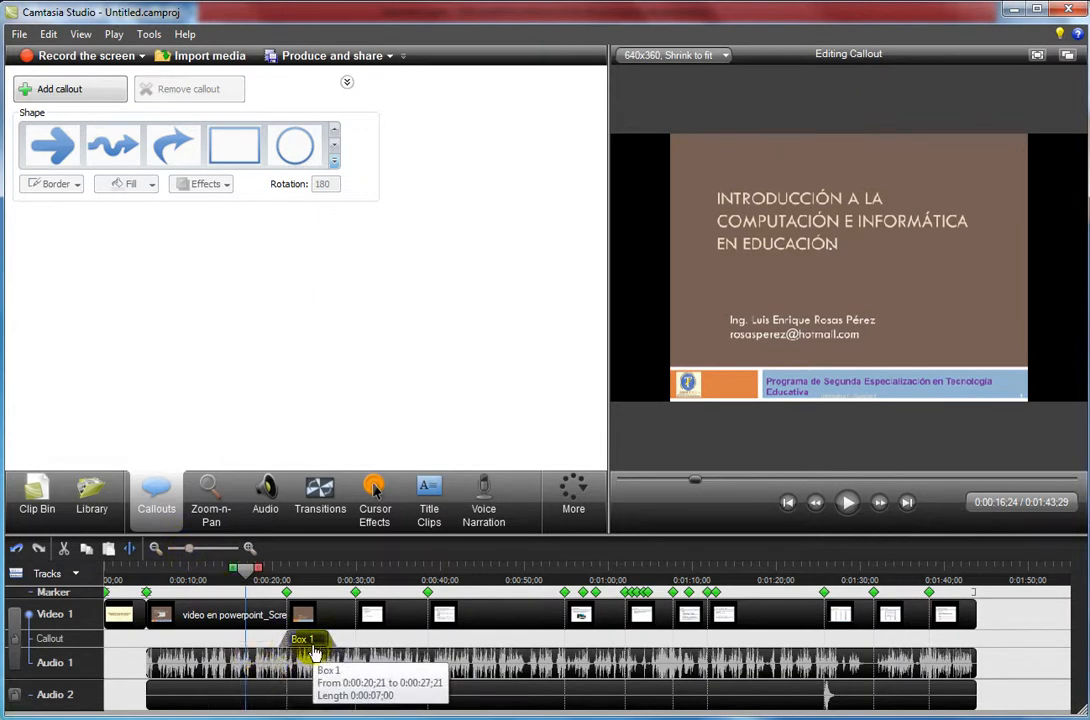
click(249, 549)
click(249, 549)
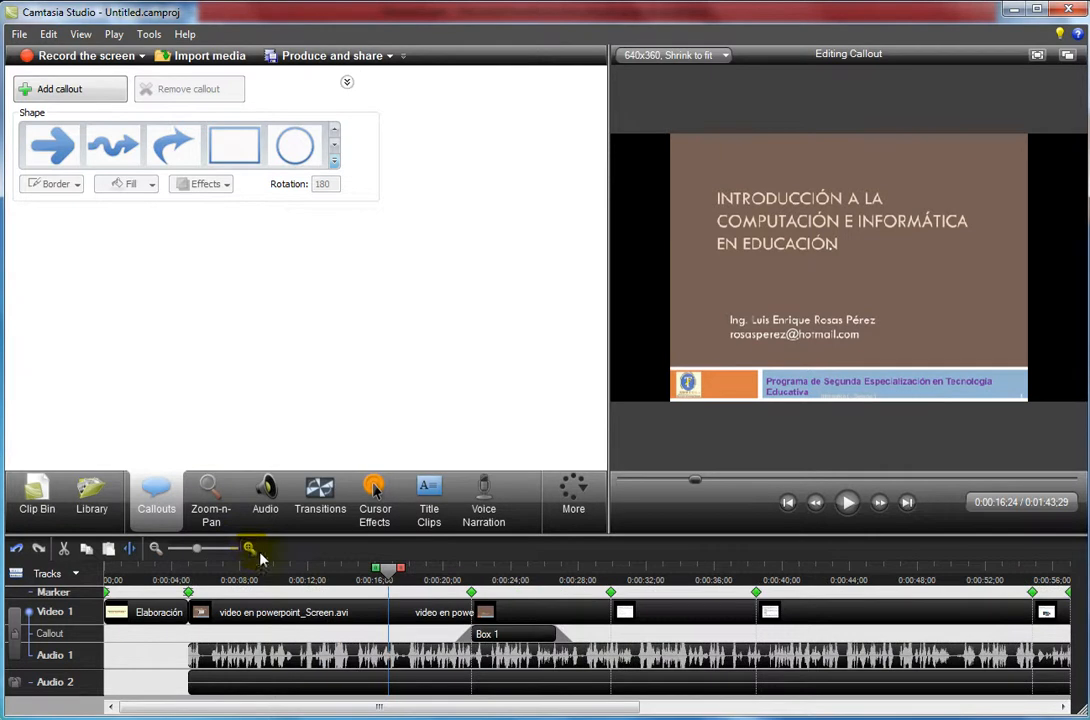
click(250, 549)
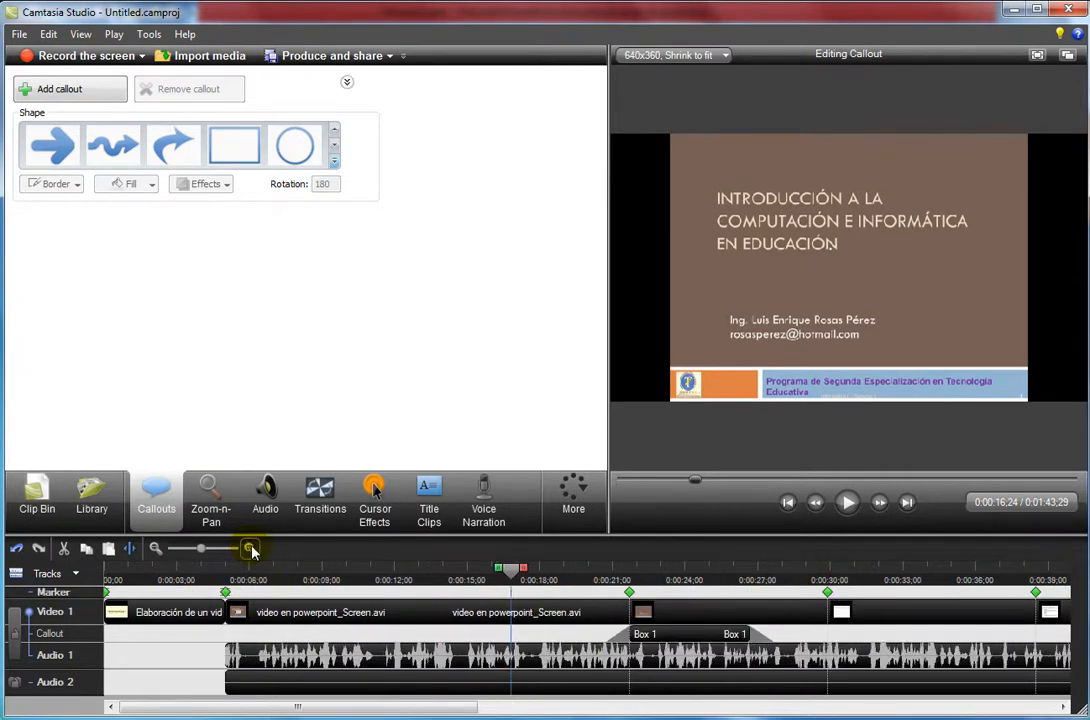
click(249, 549)
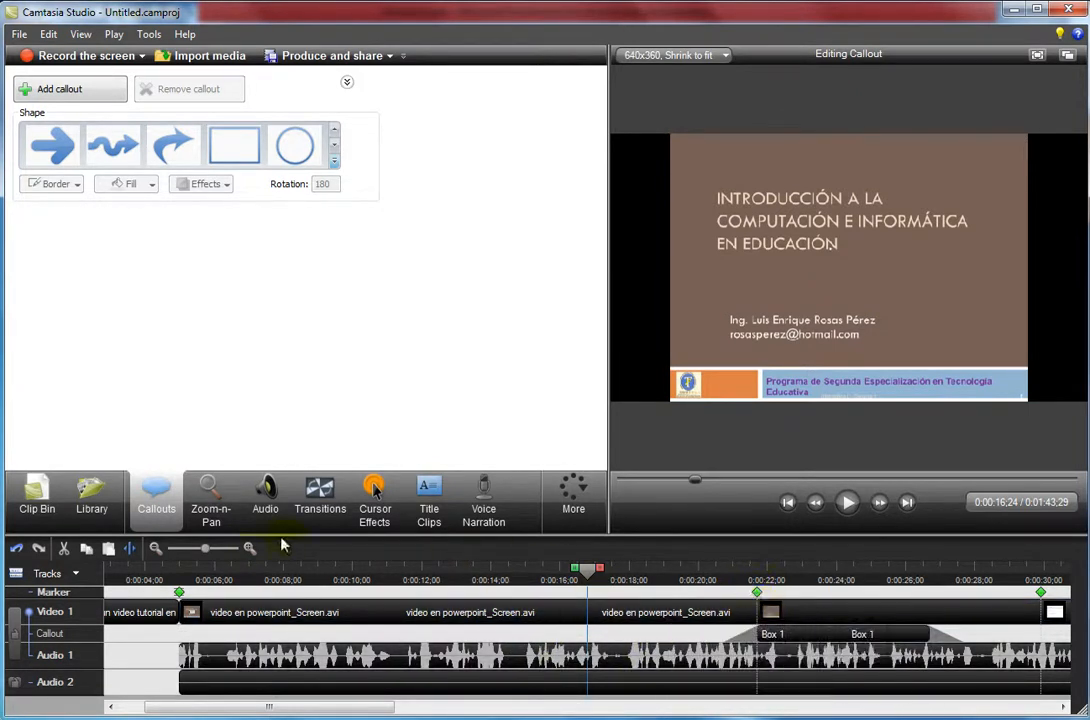
drag(595, 572, 704, 578)
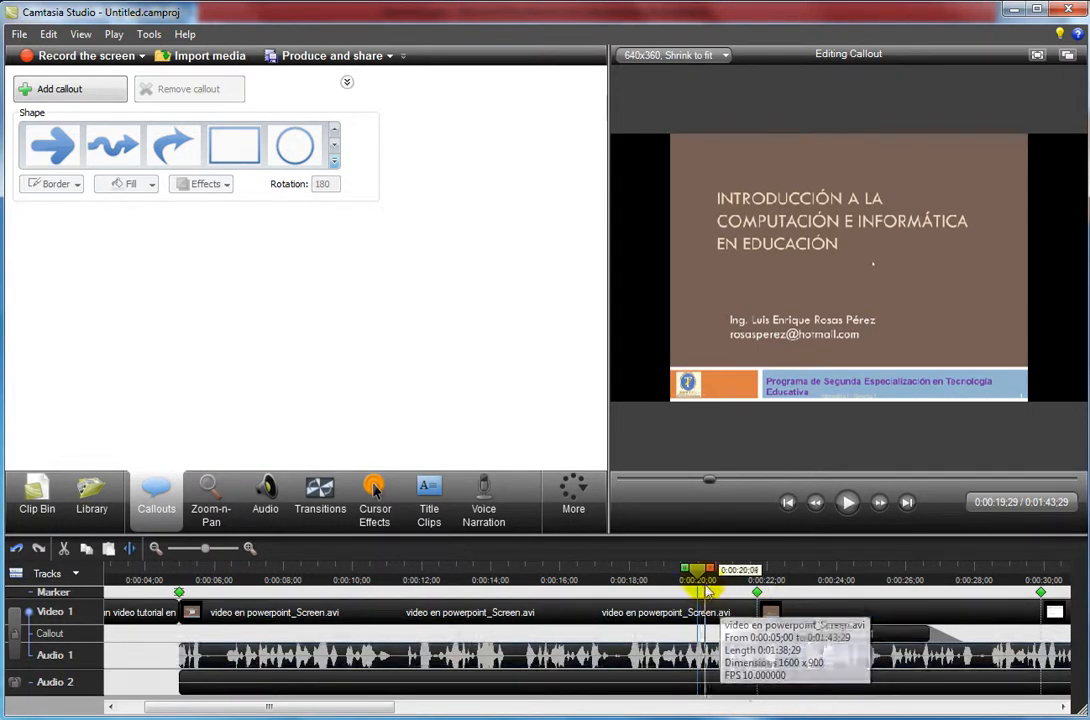
drag(700, 572, 757, 579)
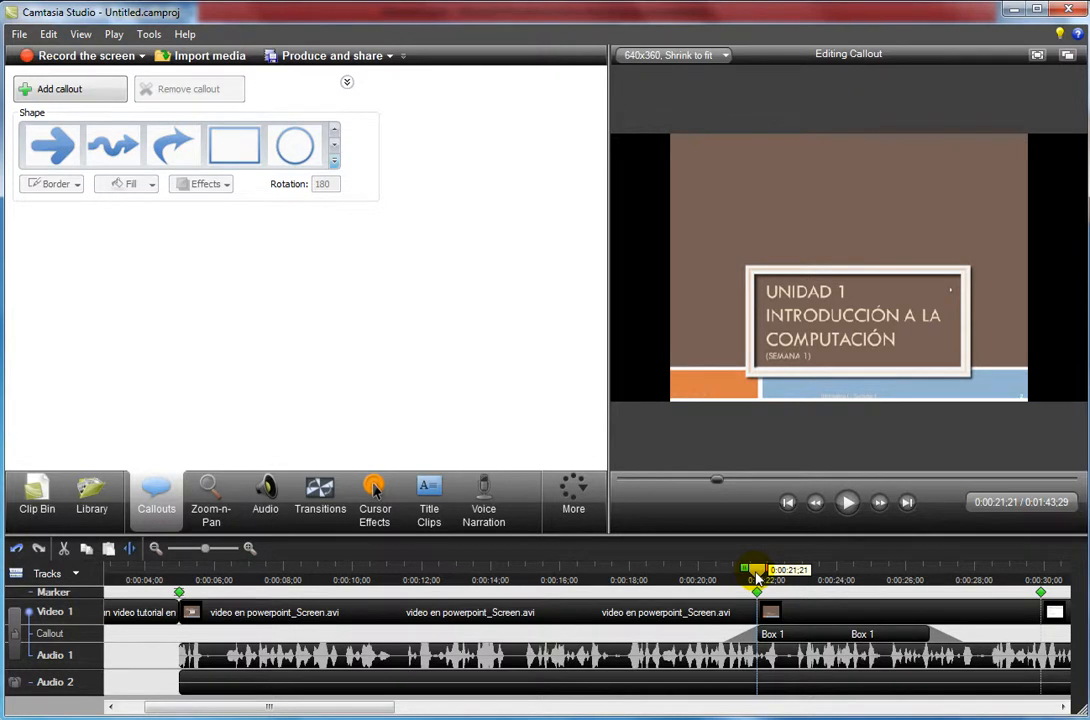
drag(762, 578, 968, 593)
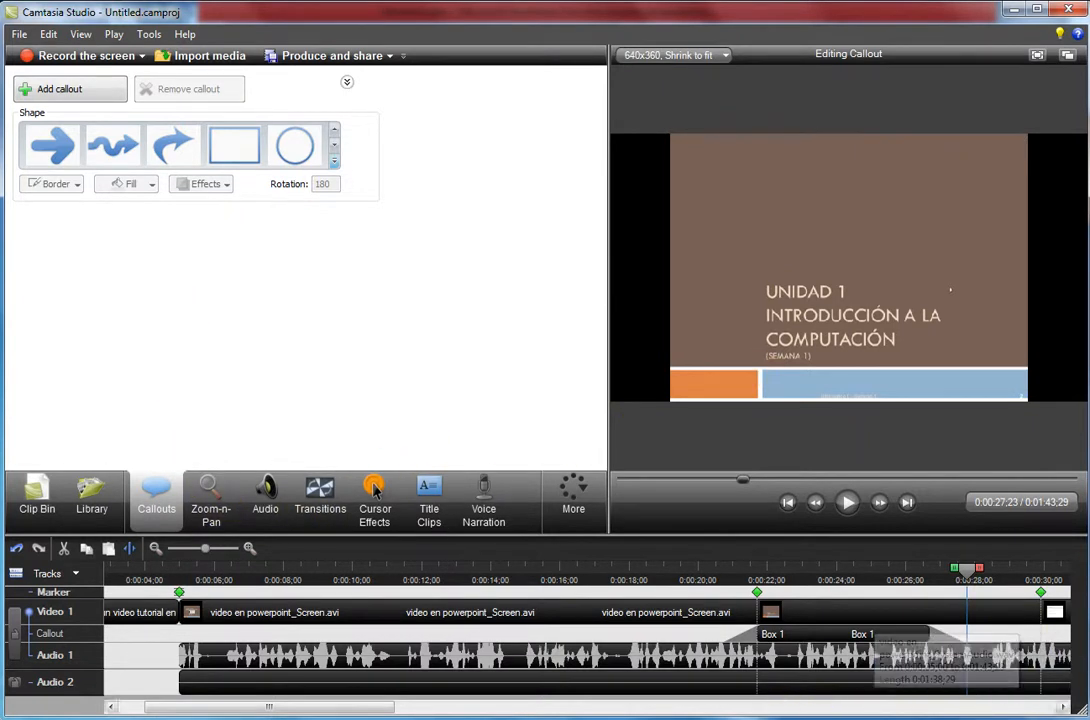
Add a Sketch Motion checkmark callout where the Contenido slide begins, at 0:00:29;27.
drag(343, 711, 494, 708)
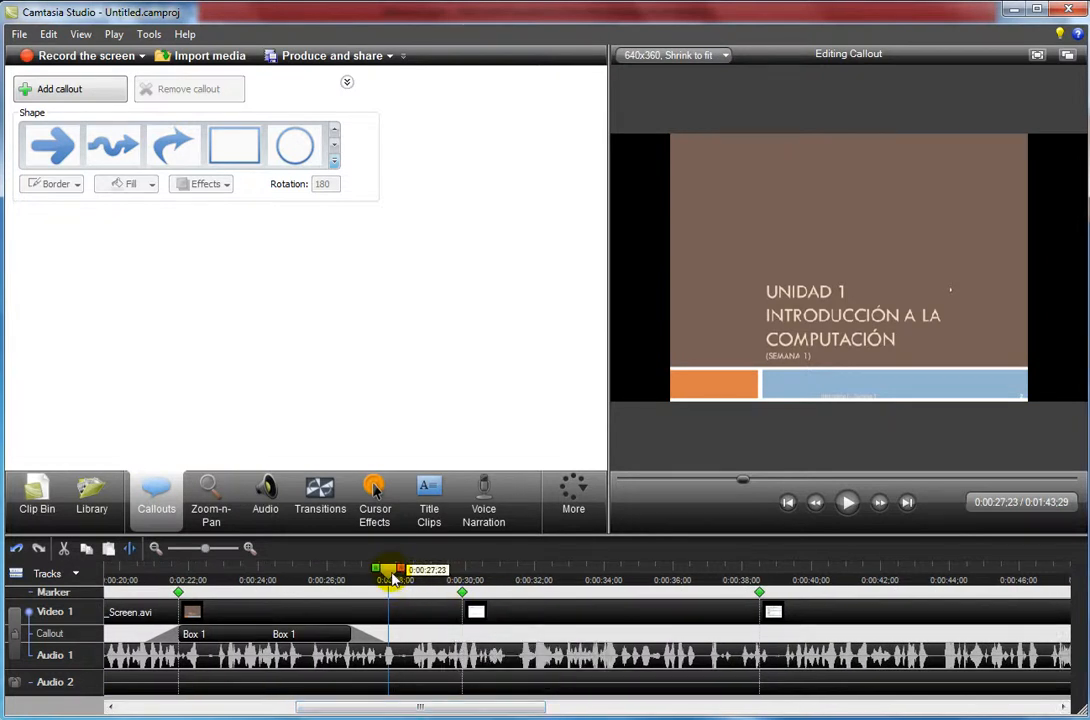
drag(393, 570, 548, 585)
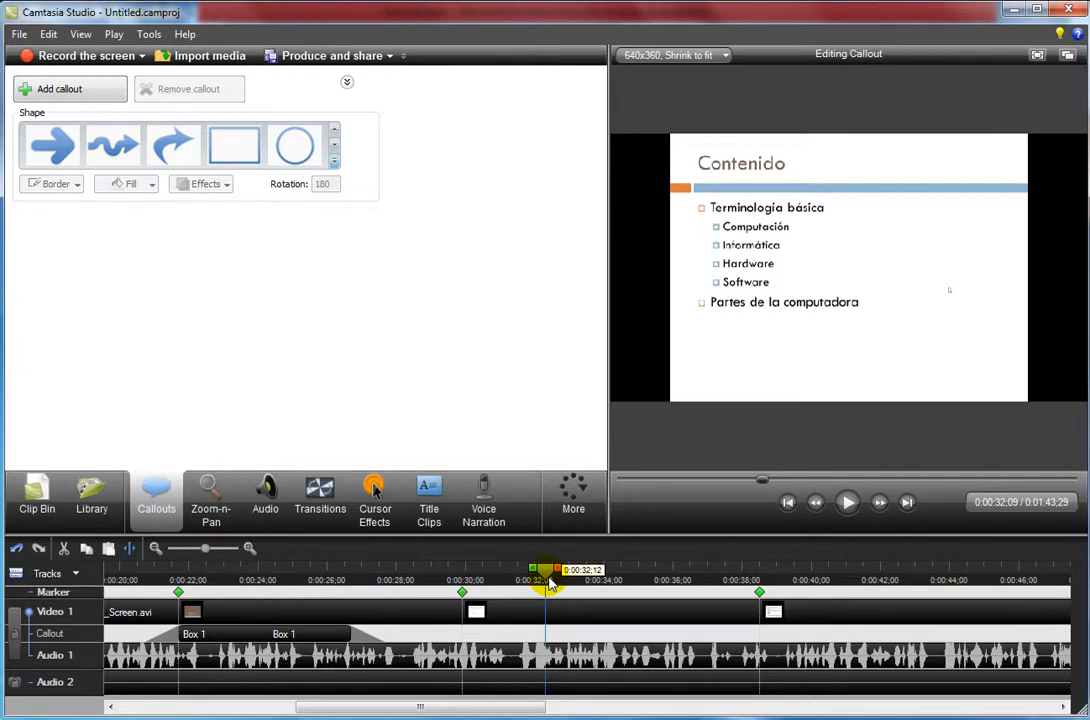
drag(545, 575, 463, 592)
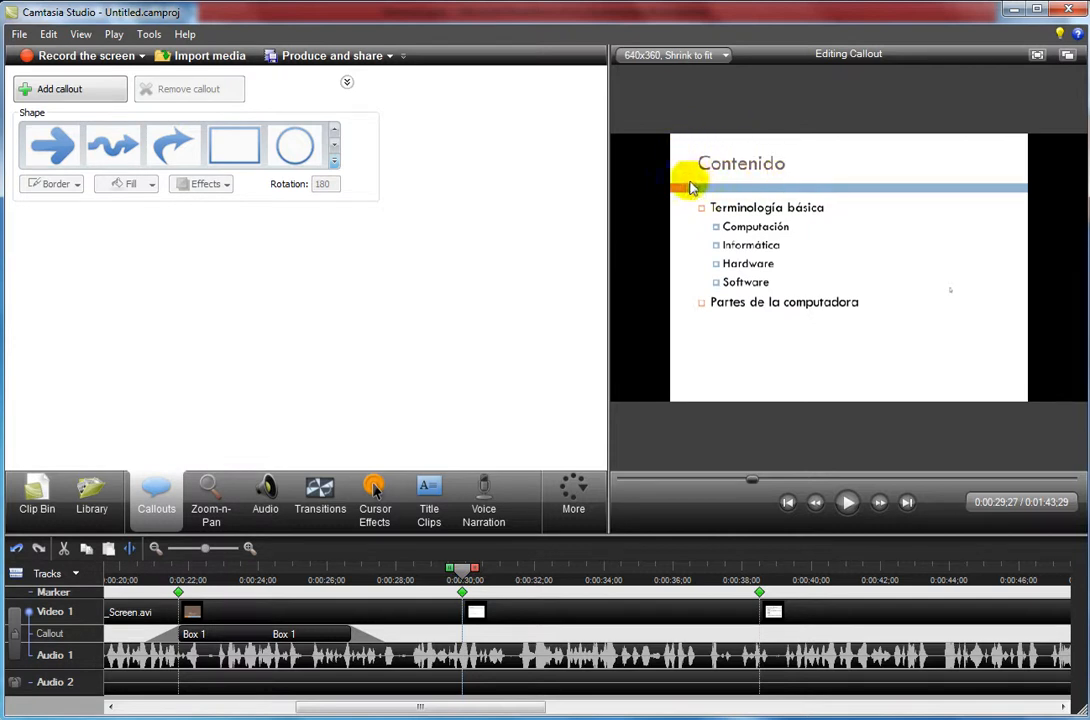
click(334, 162)
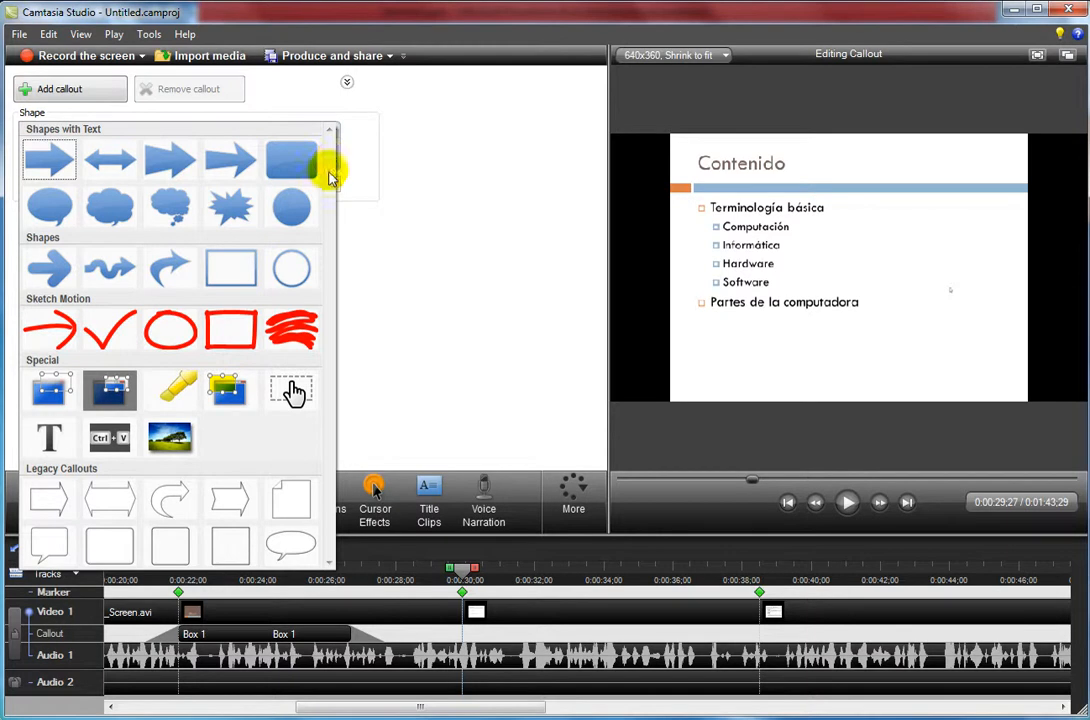
click(112, 336)
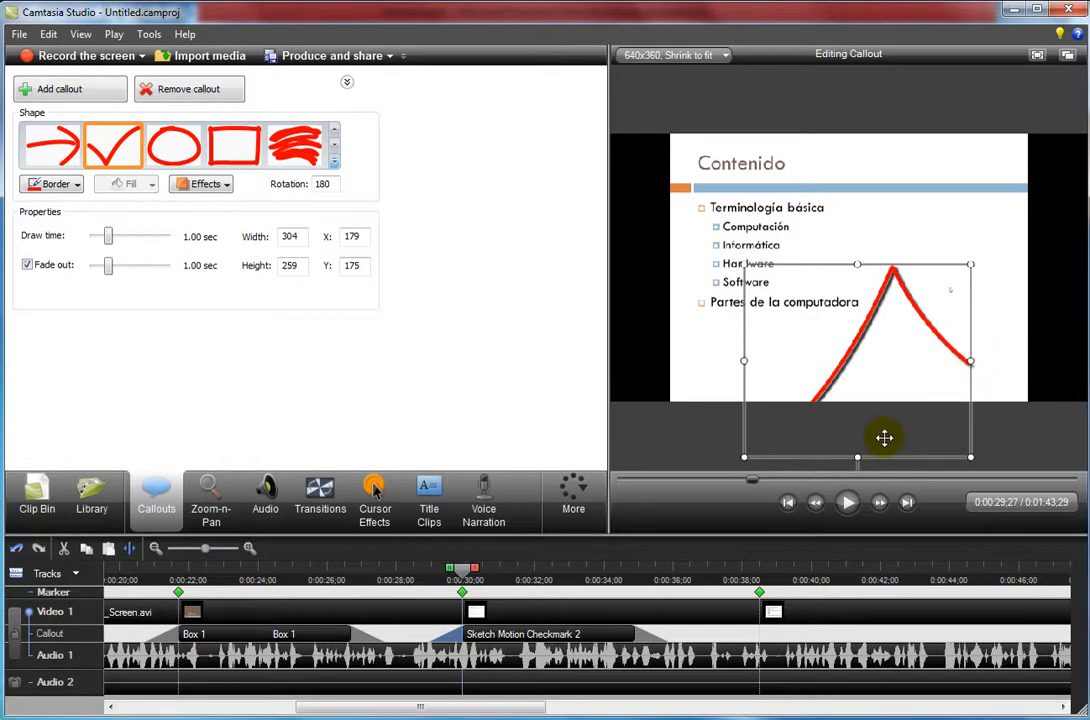
Rotate the checkmark callout upright to 0 degrees, and shrink it to about 46 by 56 beside the Contenido title.
drag(905, 282, 900, 205)
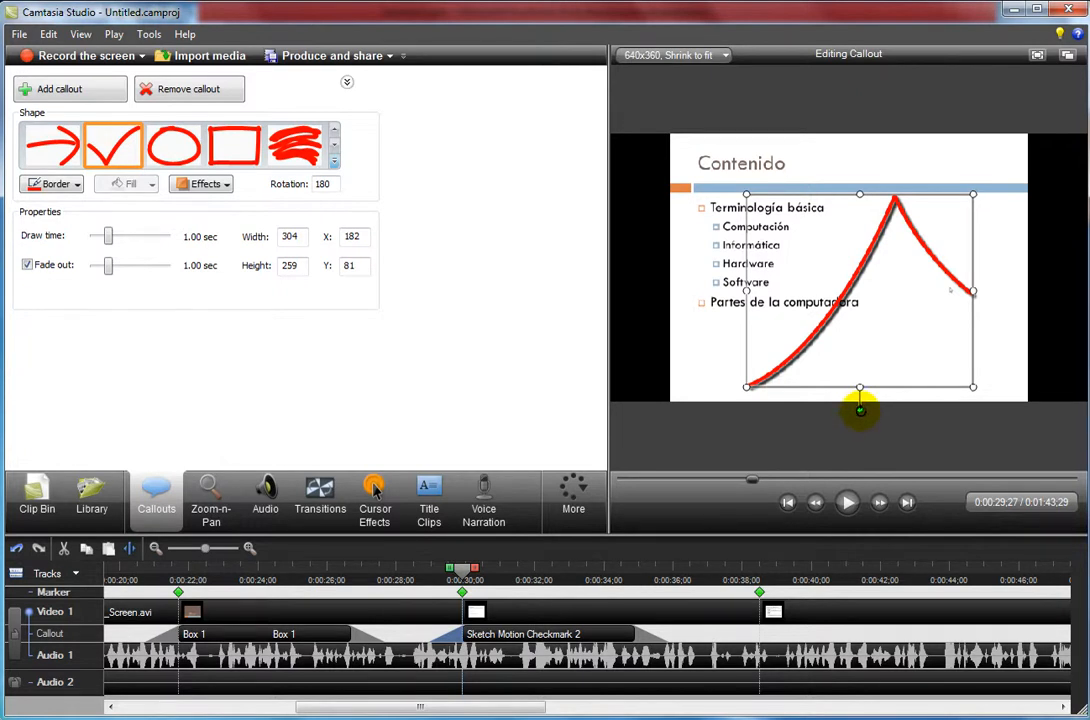
drag(860, 409, 857, 280)
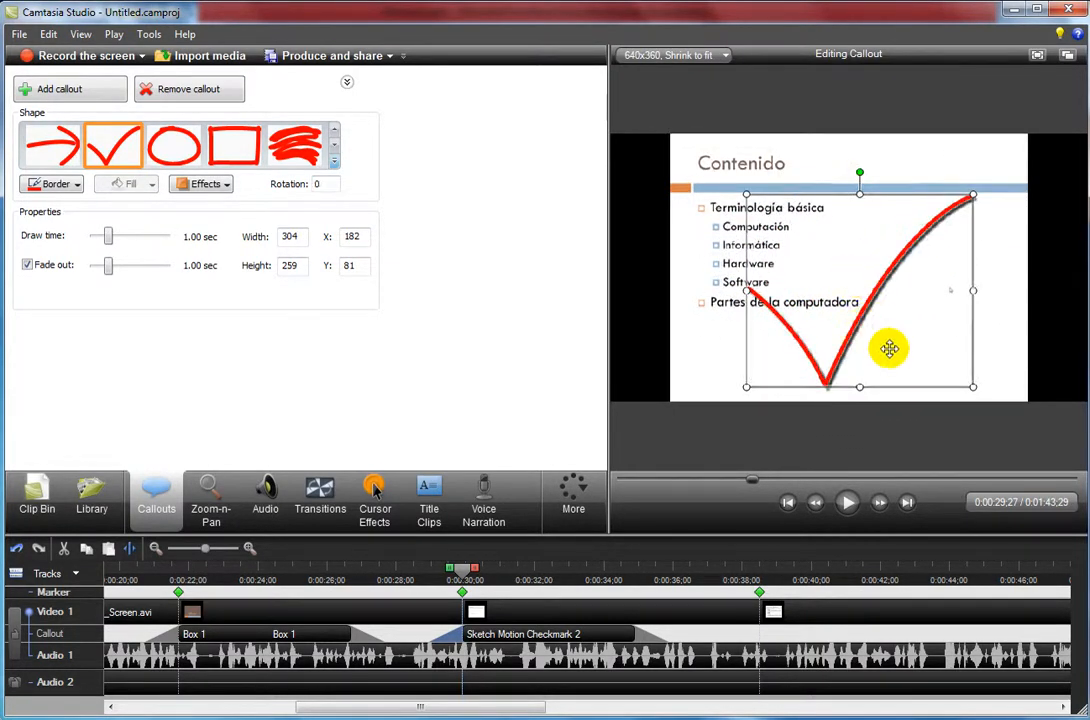
drag(973, 386, 812, 245)
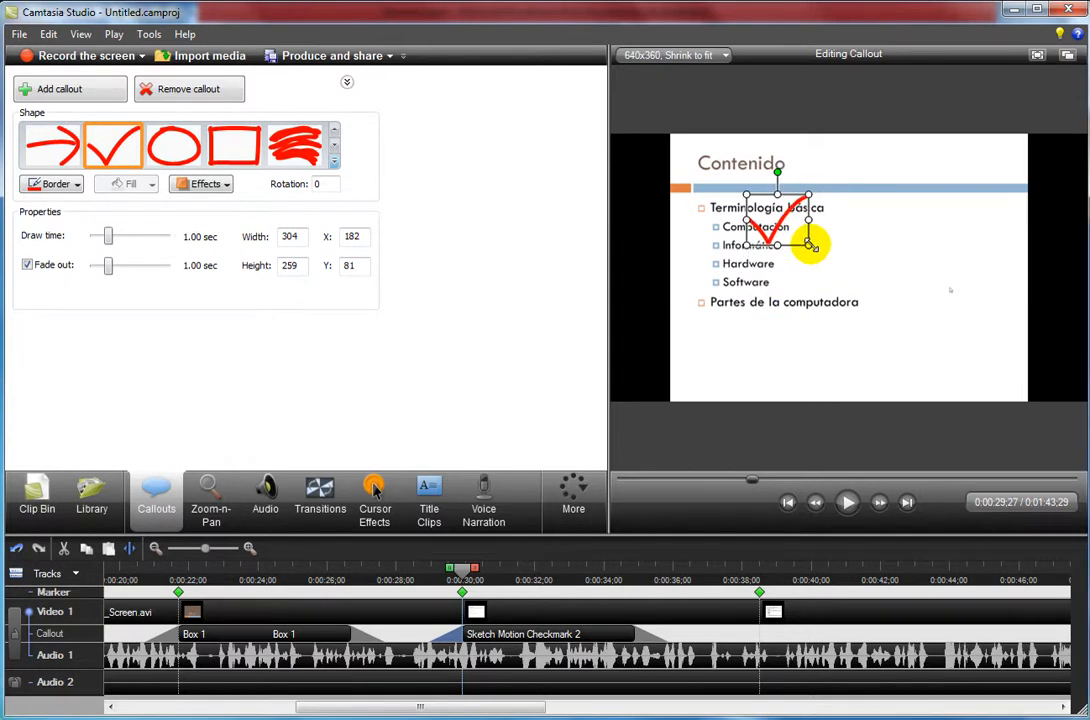
drag(812, 245, 818, 142)
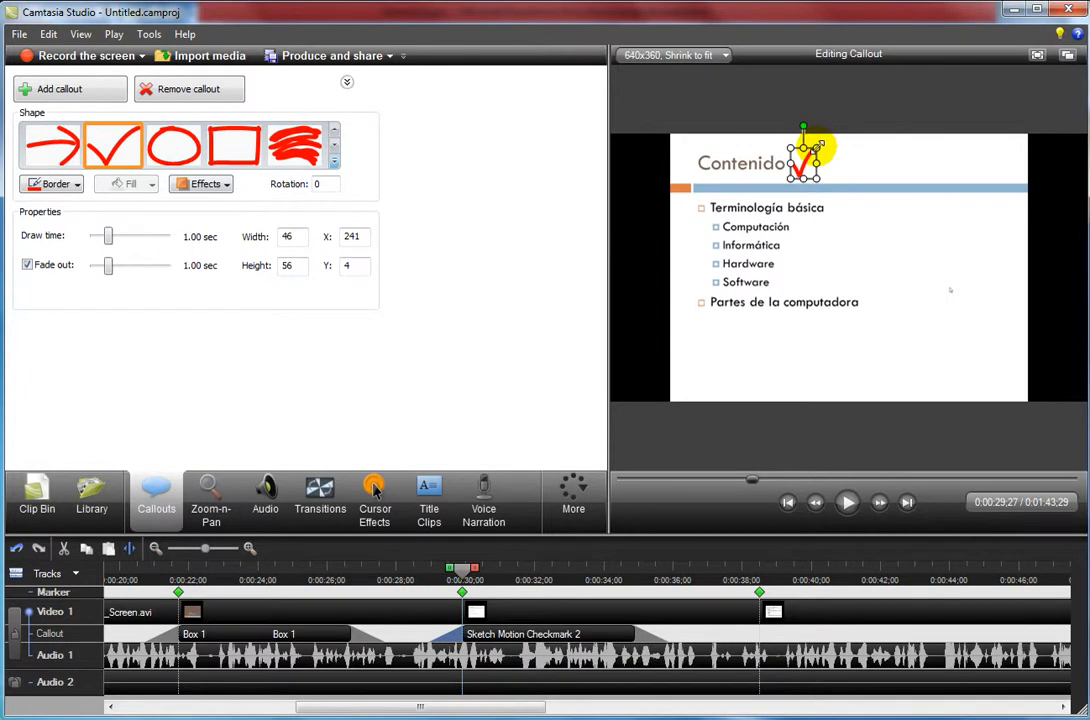
Shrink the checkmark callout to about 31 by 35 beside the Contenido title, and deselect it.
mouse_move(818, 146)
mouse_down()
mouse_move(810, 140)
mouse_move(812, 152)
mouse_up()
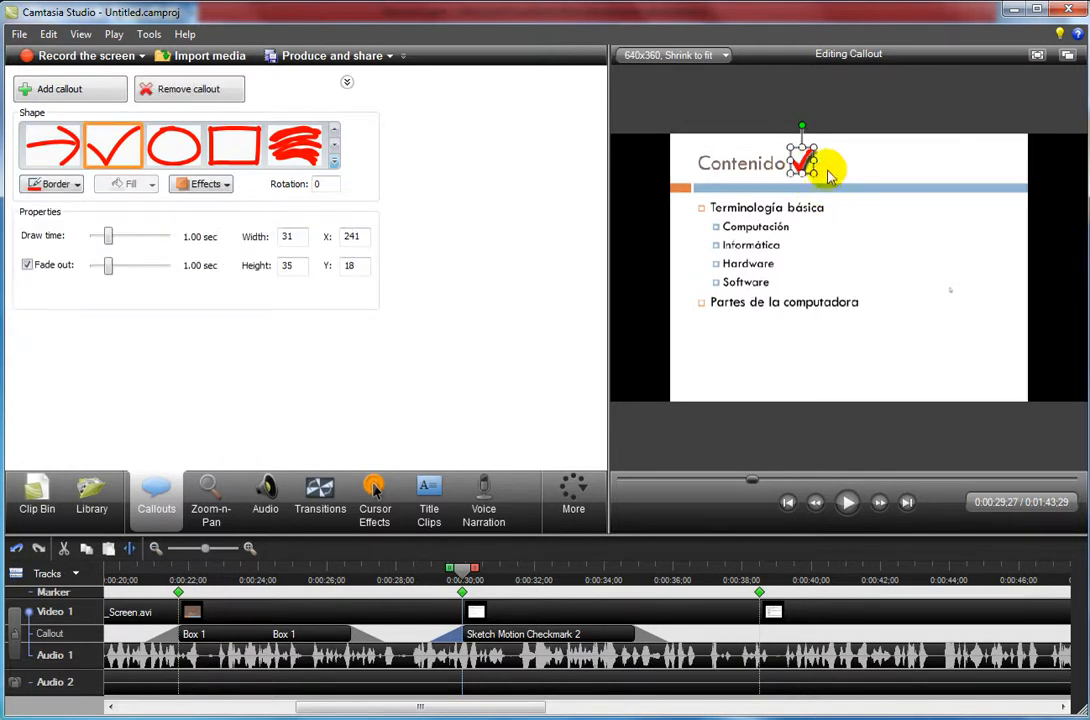
click(830, 167)
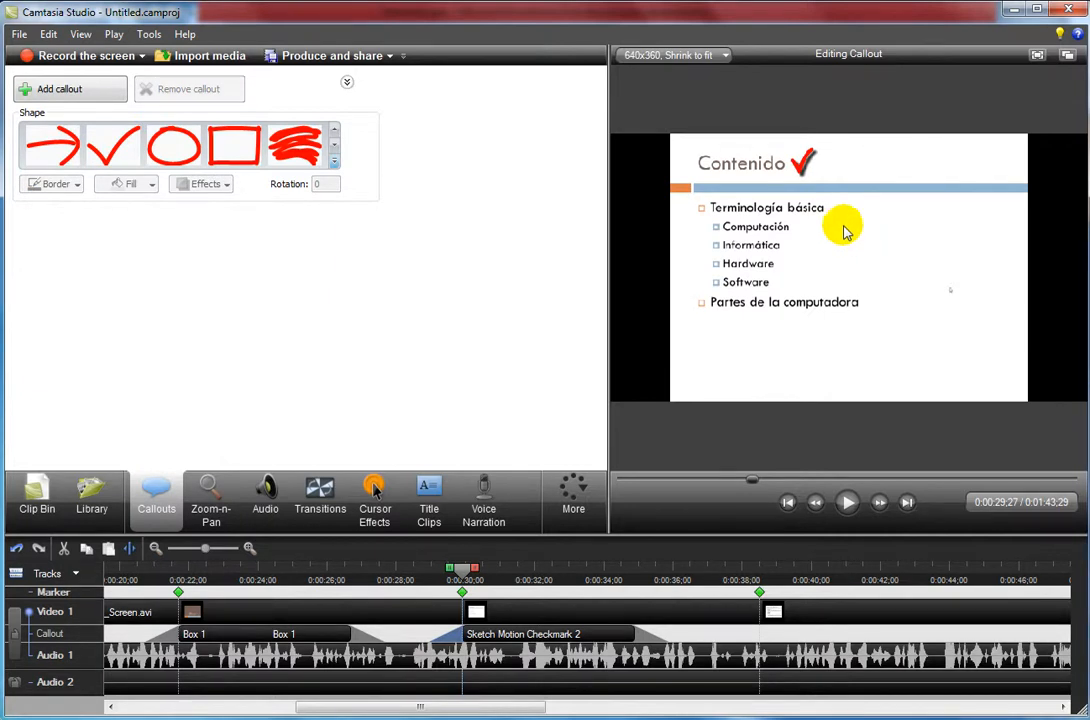
Extend the checkmark callout on the timeline so its fade-out ends at the marker where the Computación e Informática slide begins.
drag(463, 573, 669, 577)
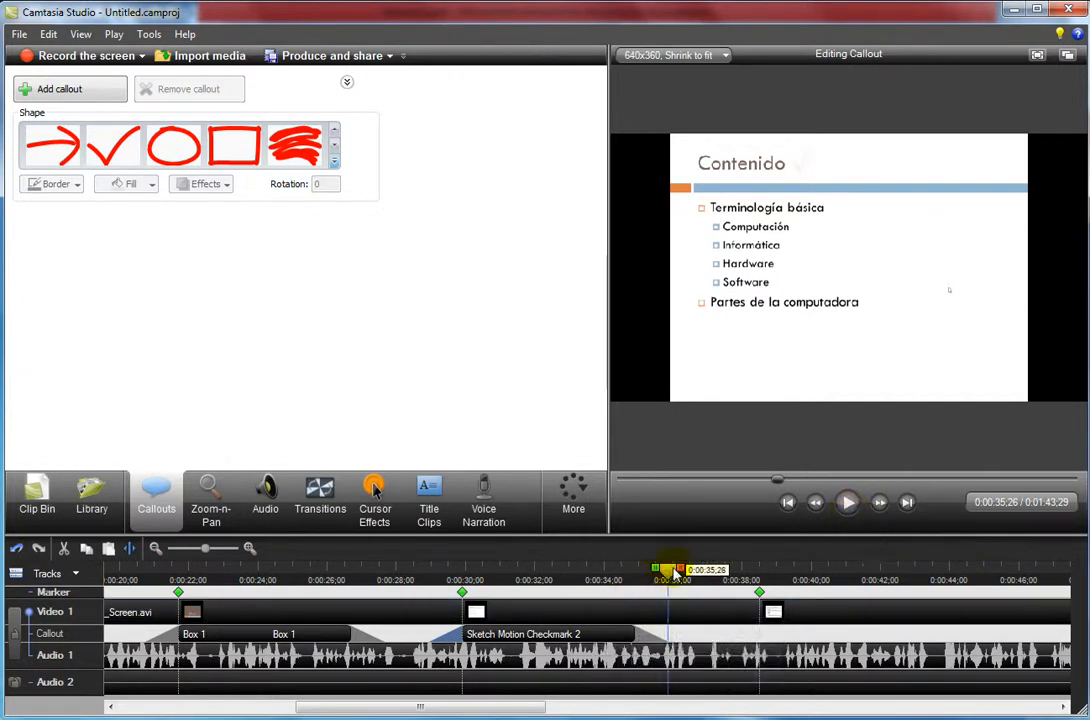
drag(674, 573, 742, 574)
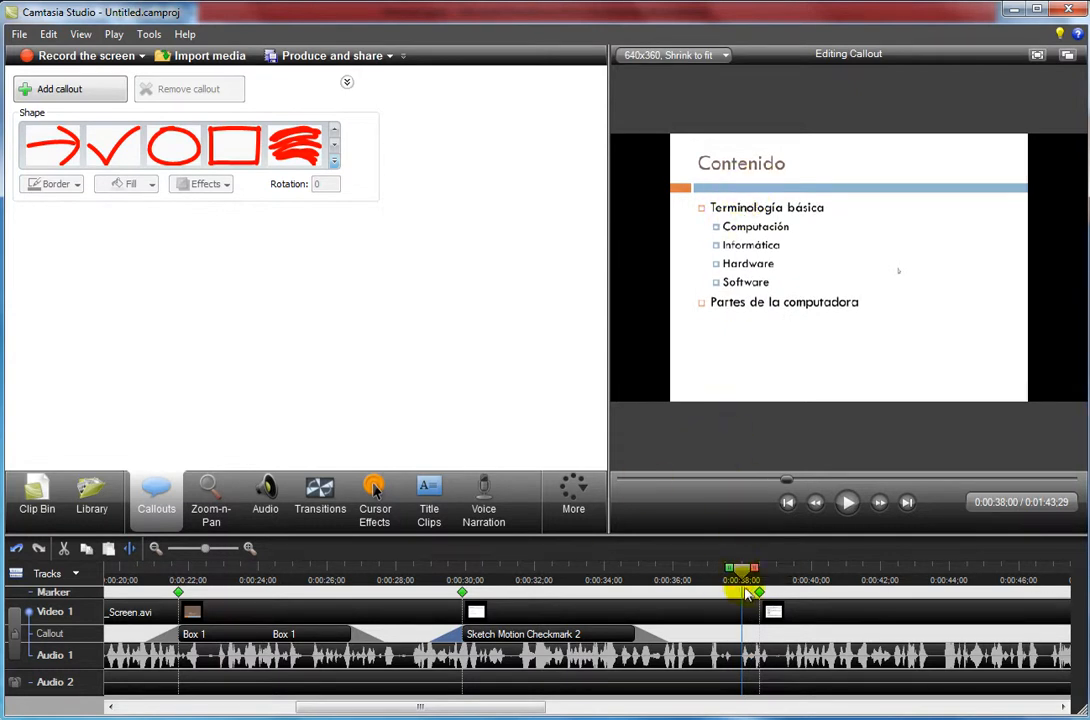
mouse_move(740, 582)
mouse_down()
mouse_move(619, 572)
mouse_move(750, 578)
mouse_move(739, 578)
mouse_up()
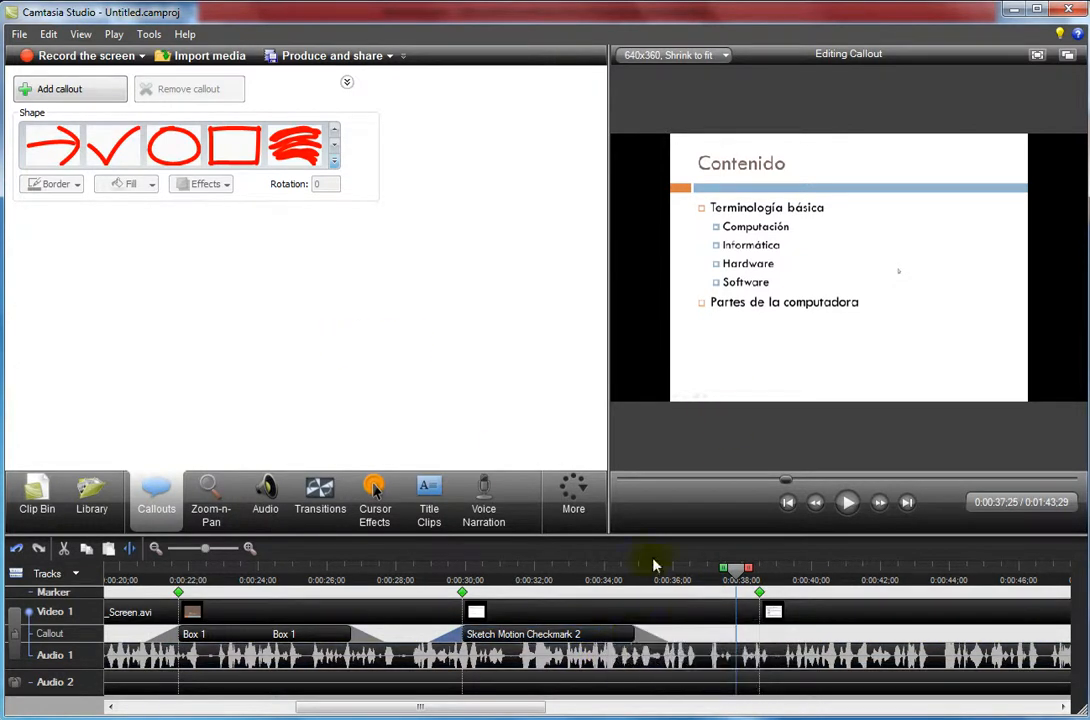
click(634, 634)
drag(636, 638, 728, 640)
drag(730, 640, 730, 641)
drag(730, 575, 774, 583)
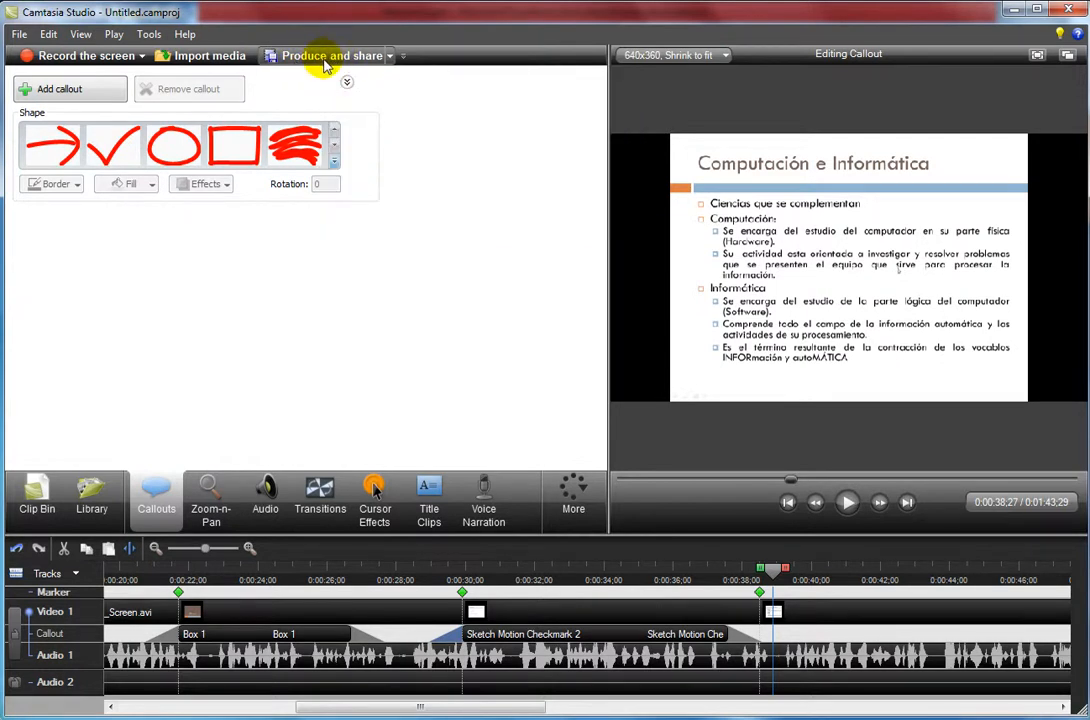
Start producing the video with the CD preset, and continue to the file name and folder settings.
click(325, 58)
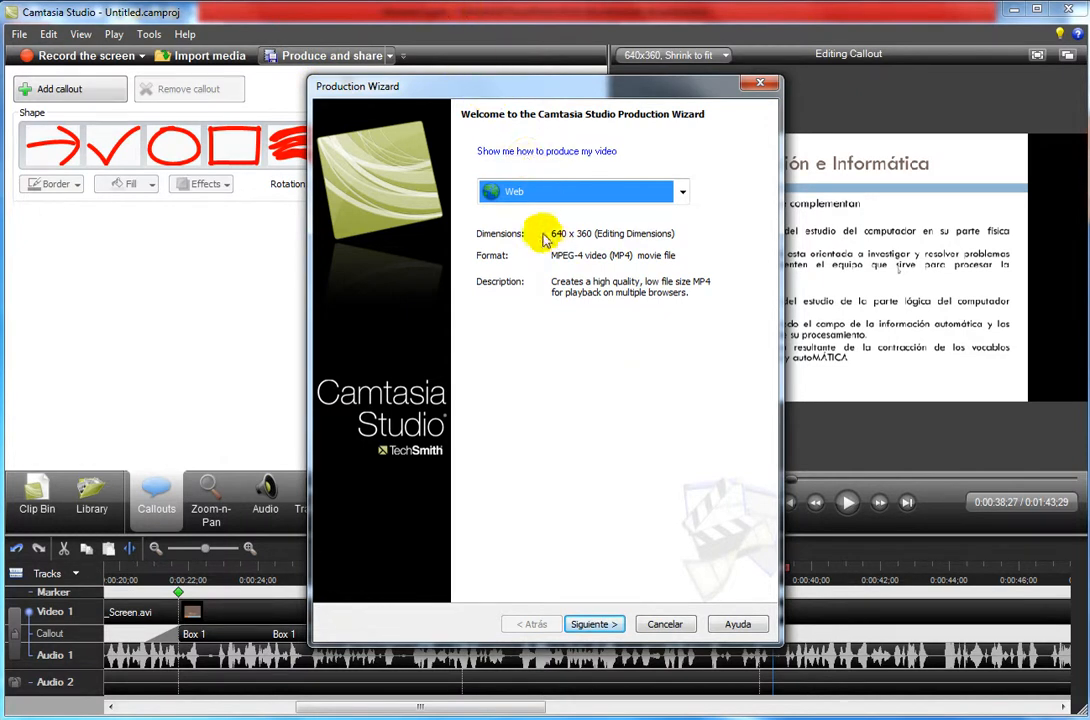
click(577, 194)
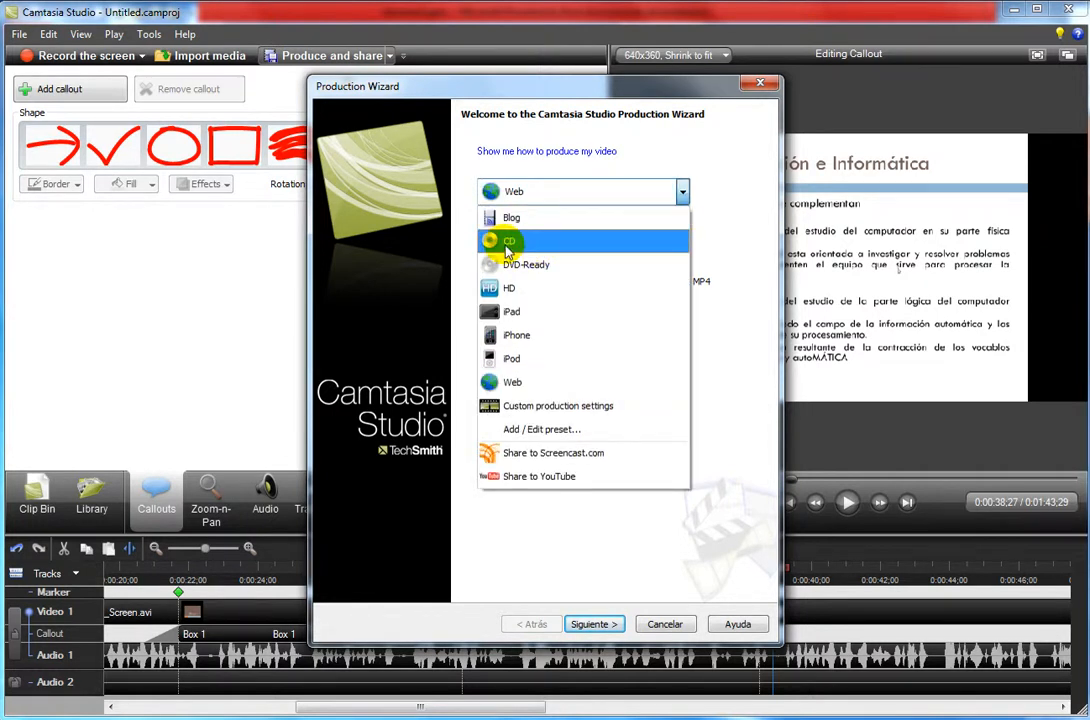
click(508, 245)
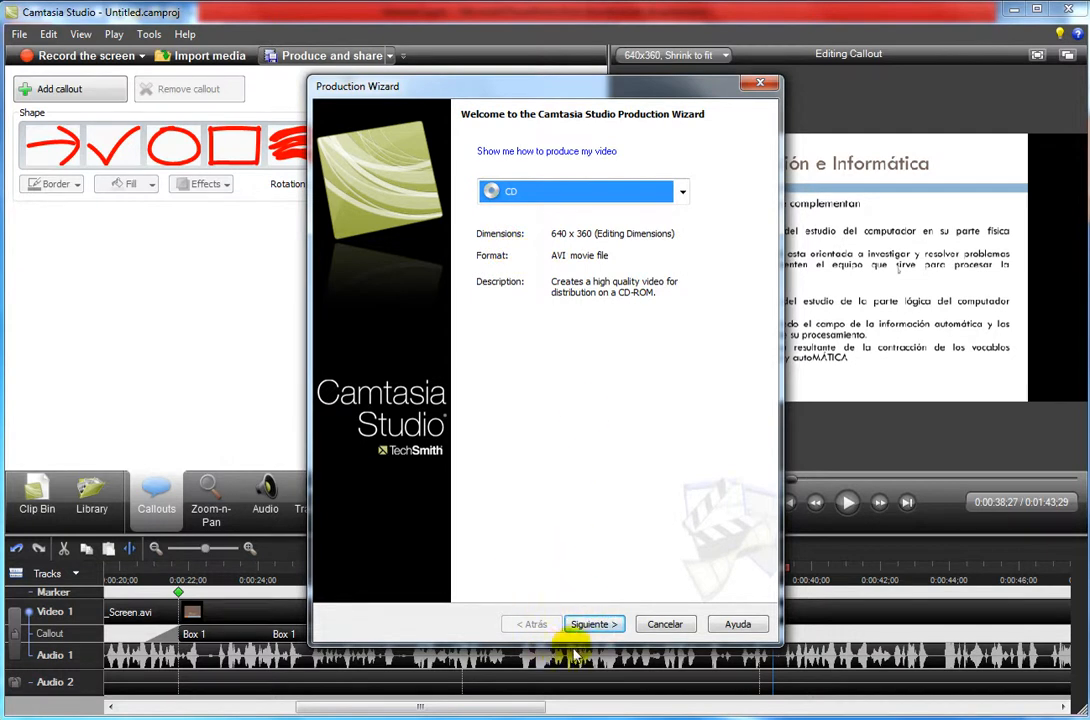
click(594, 625)
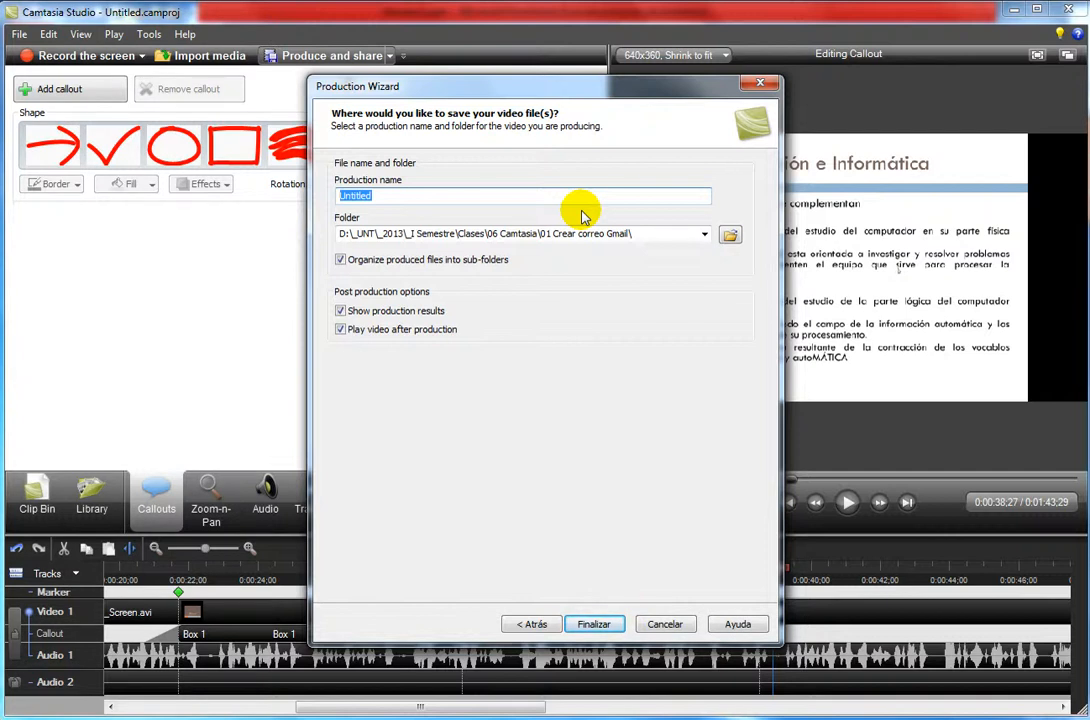
Name the production "Video con PowerPoint" and produce the video in the 01 Crear correo Gmail folder.
text(Camt)
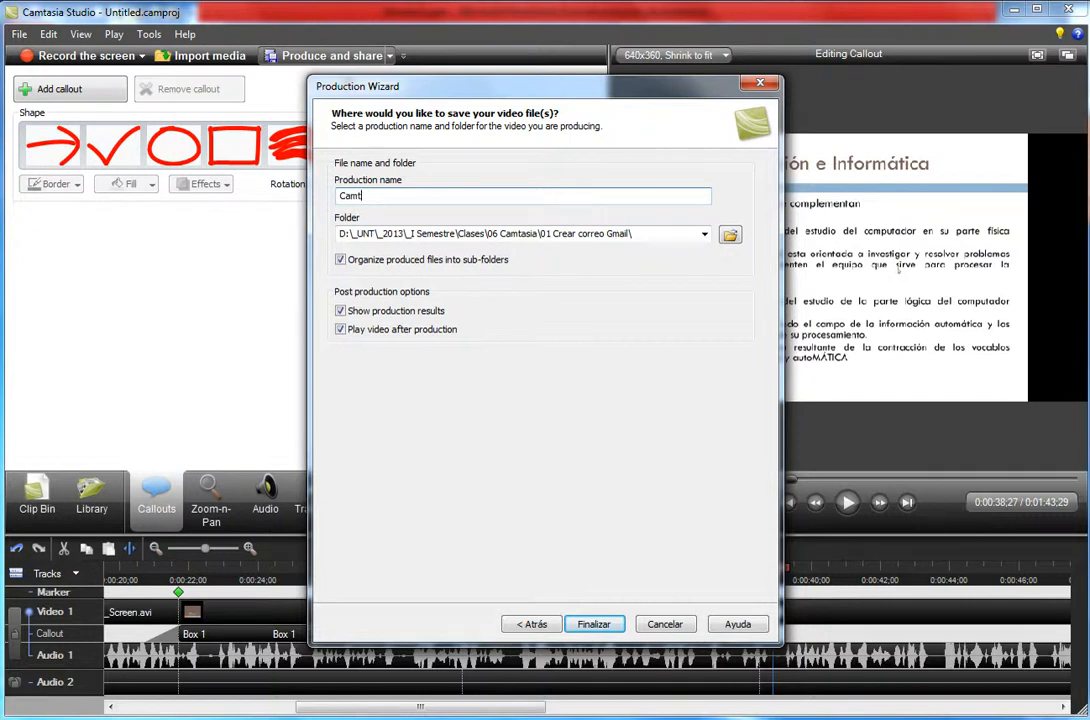
key(BackSpace)
key(BackSpace)
text(Video con Pa)
text(werPoint)
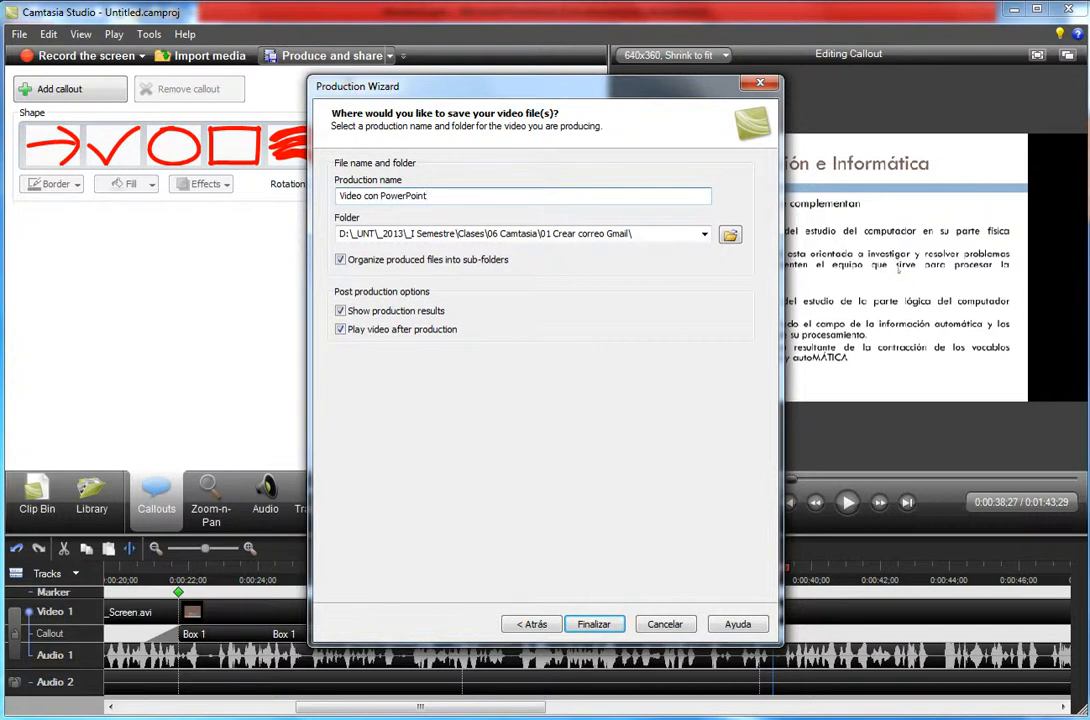
click(594, 625)
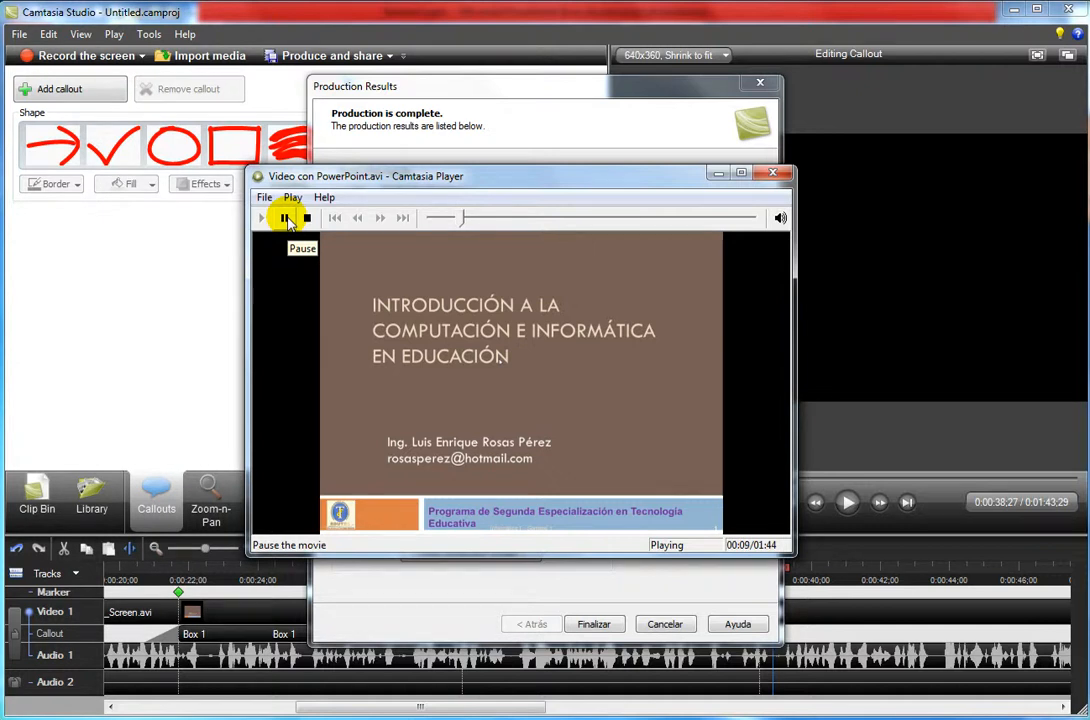
Pause playback of the produced video, close the player, and finish the production wizard.
click(285, 218)
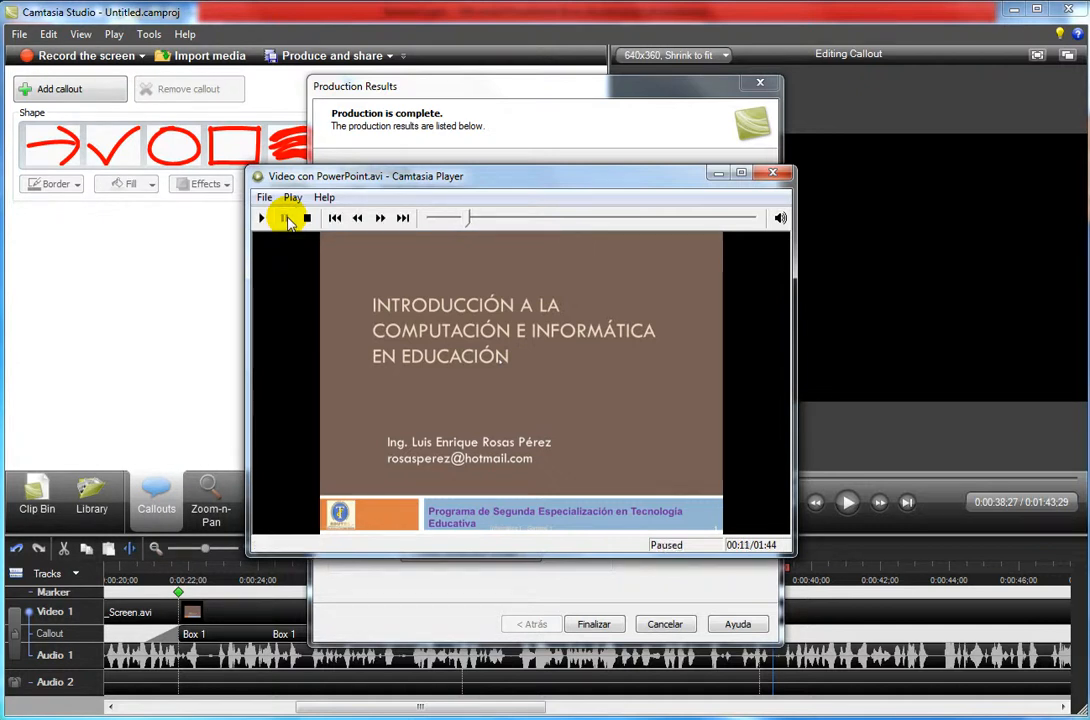
click(772, 173)
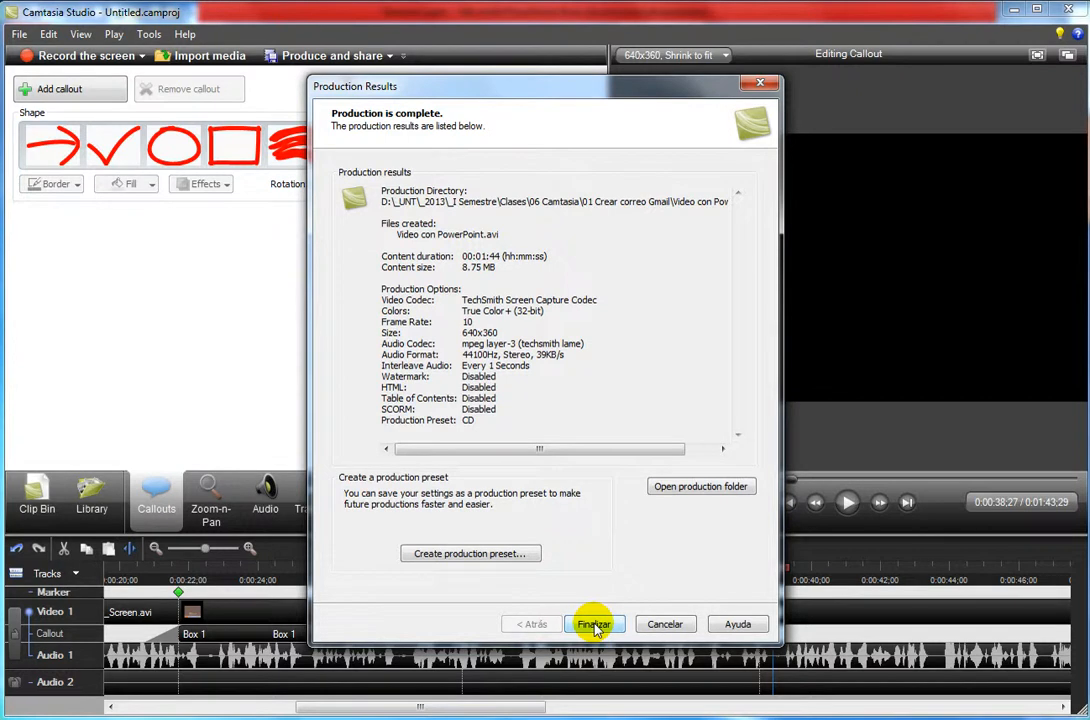
click(594, 625)
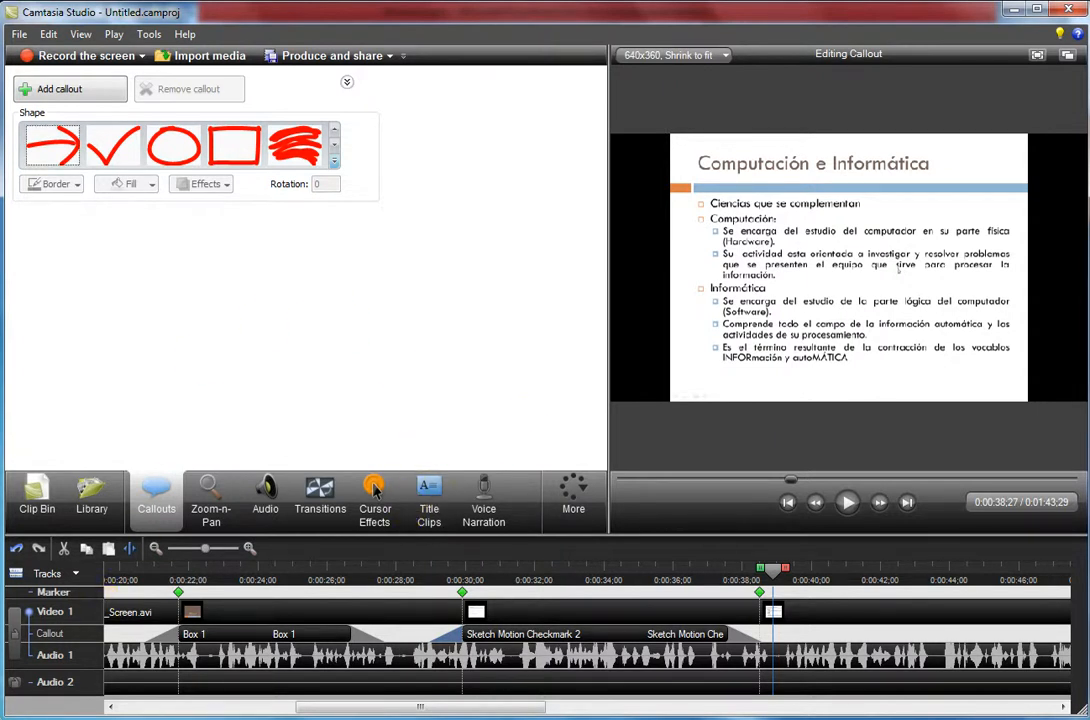
Switch to Windows Explorer and open the Video con PowerPoint folder inside 01 Crear correo Gmail.
click(20, 716)
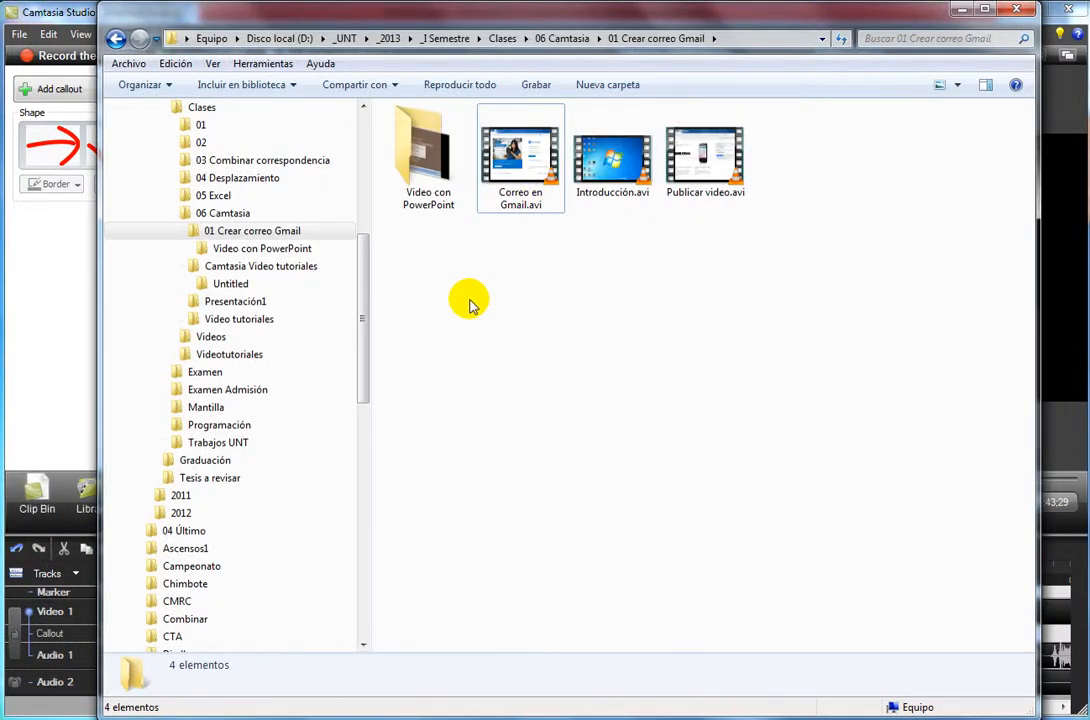
click(426, 196)
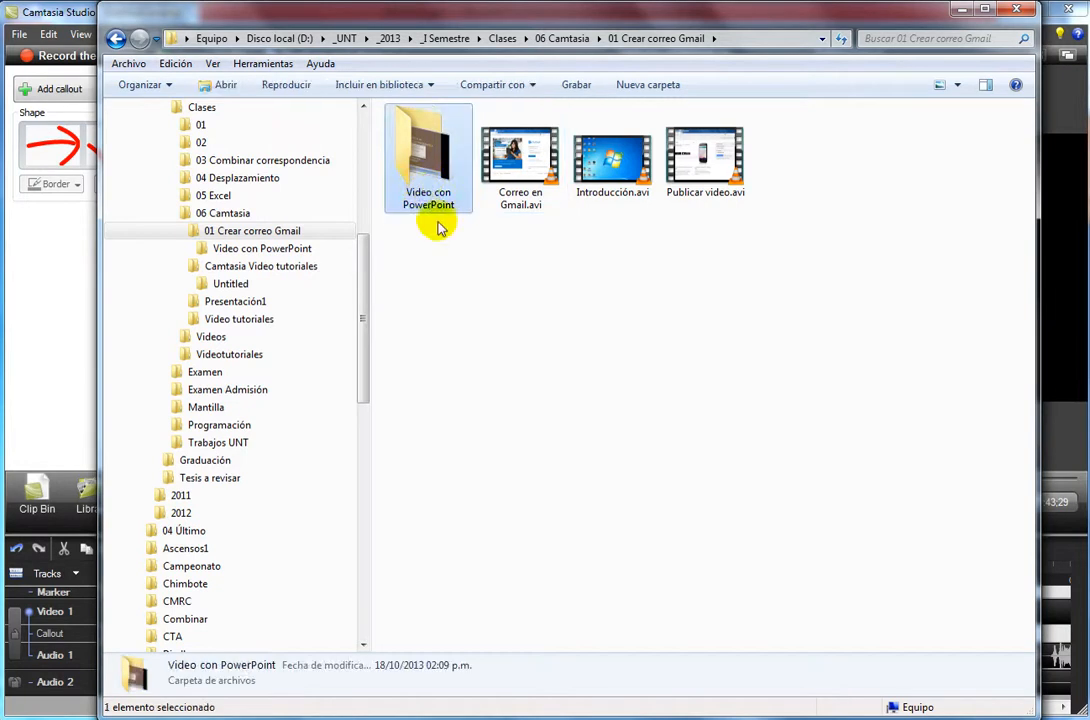
double_click(426, 170)
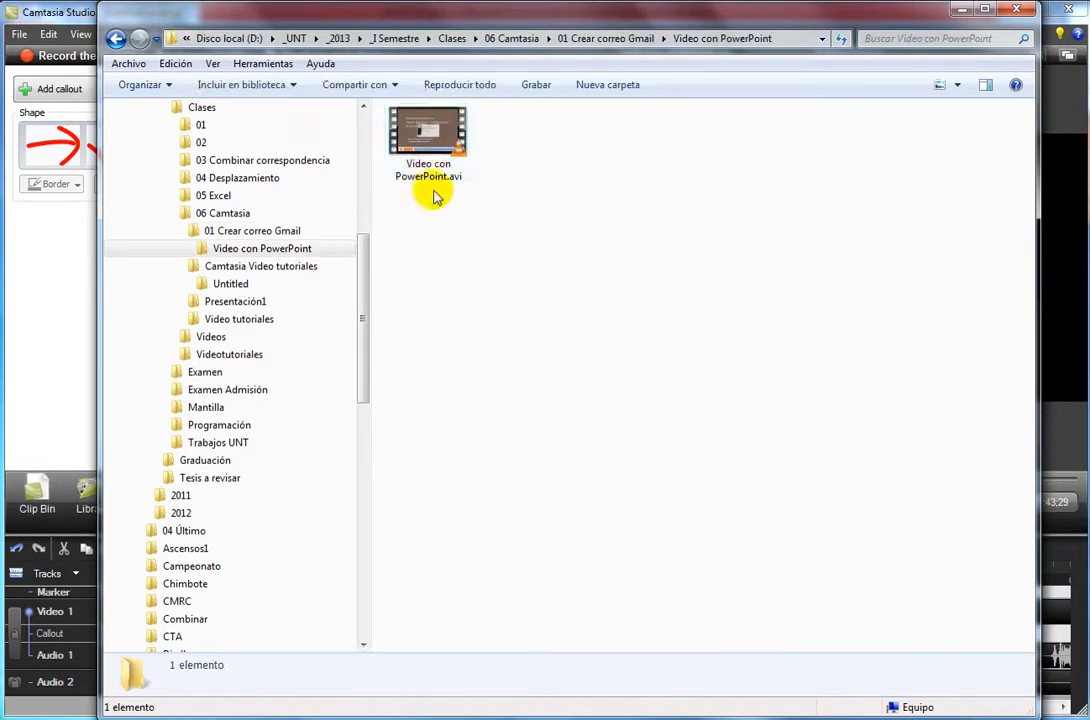